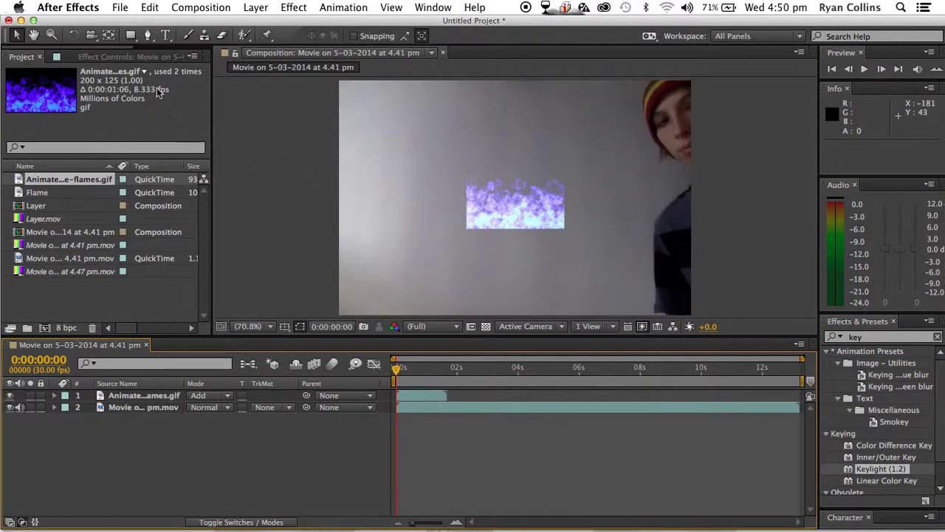
Step: Rename the flame GIF layer to 'Blue Flame'
click(118, 408)
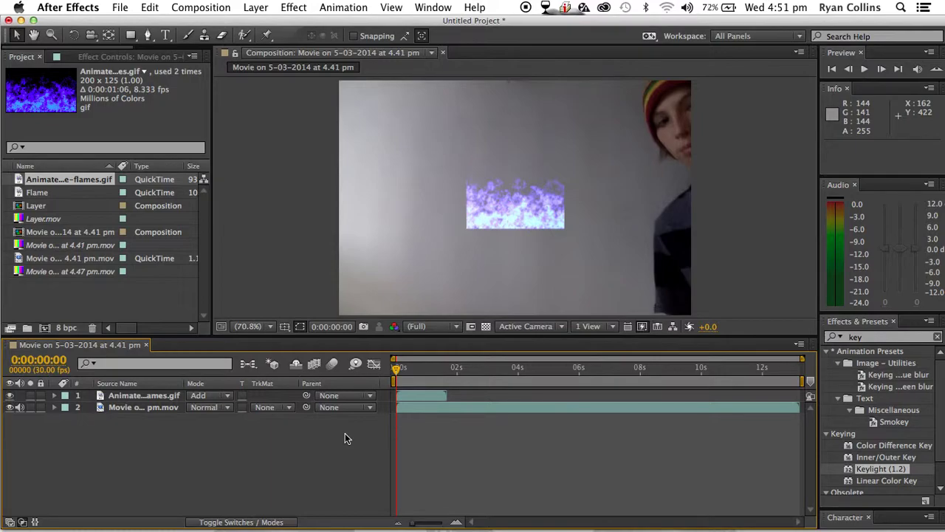
click(125, 396)
shift+click(125, 407)
click(228, 474)
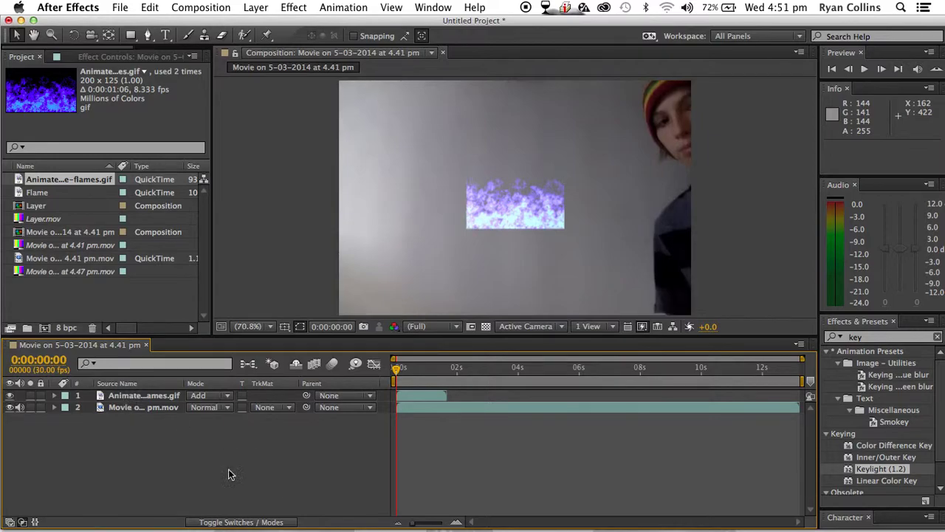
click(137, 395)
key(Return)
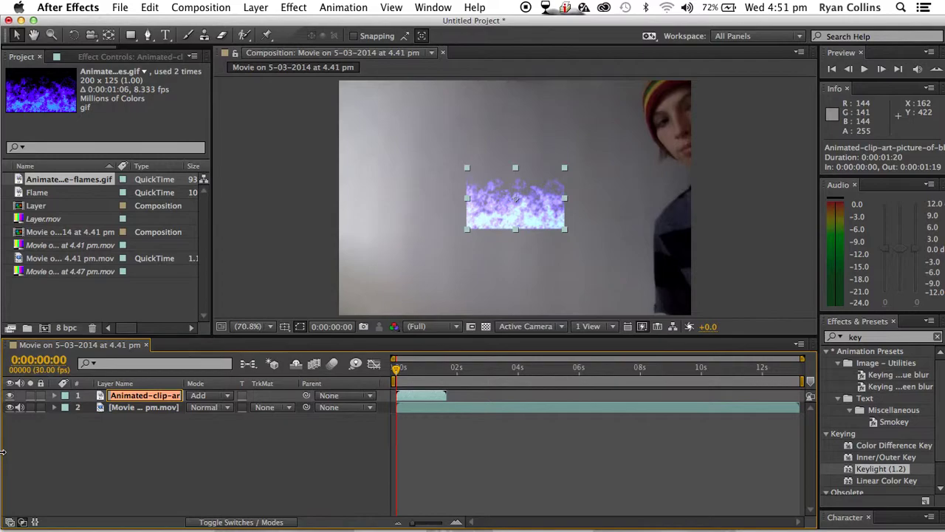
text(Flame)
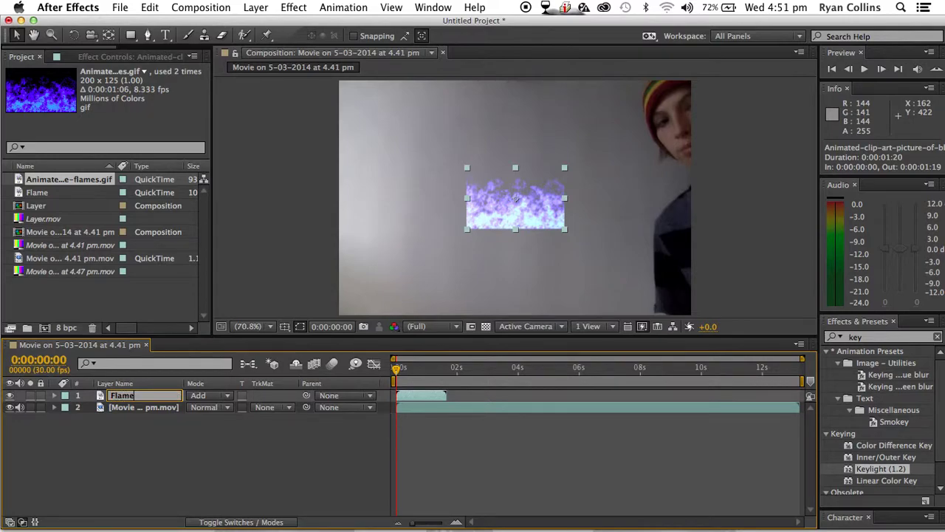
key(BackSpace)
key(BackSpace)
key(BackSpace)
key(BackSpace)
text(ame)
Step: Rename the webcam movie layer to 'Layer', then reselect Blue Flame
click(139, 406)
key(Return)
text(Laye)
key(Return)
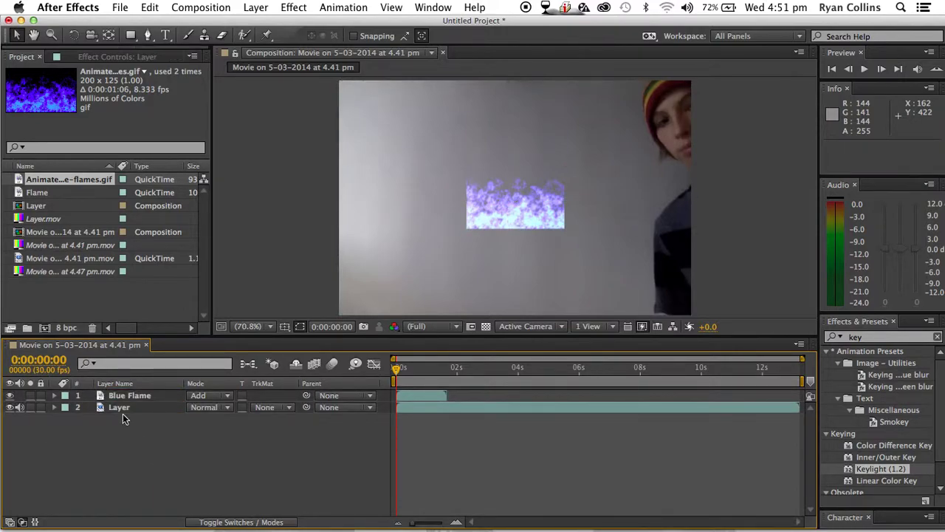
click(122, 396)
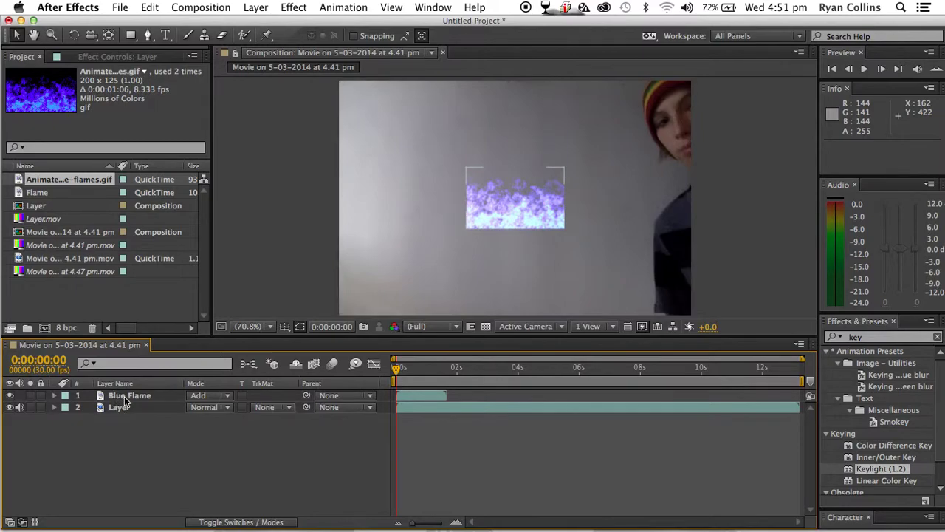
click(430, 397)
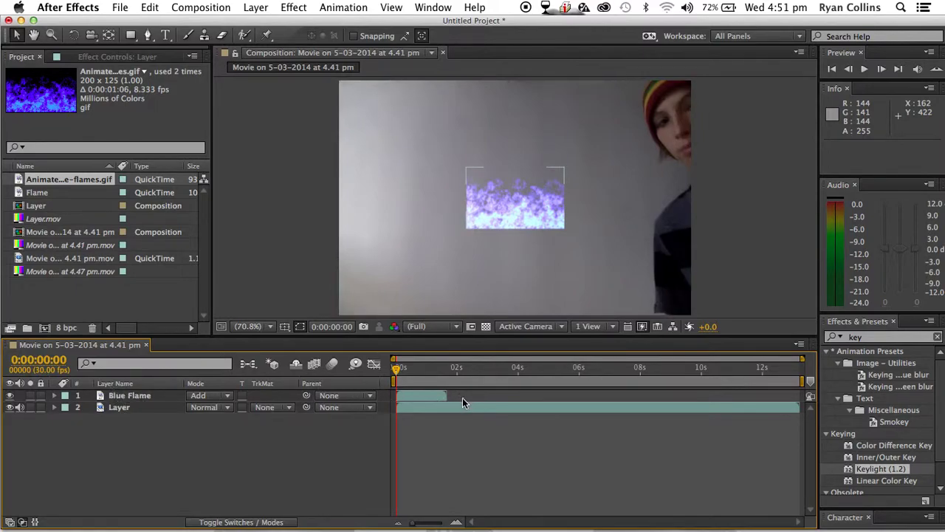
click(422, 400)
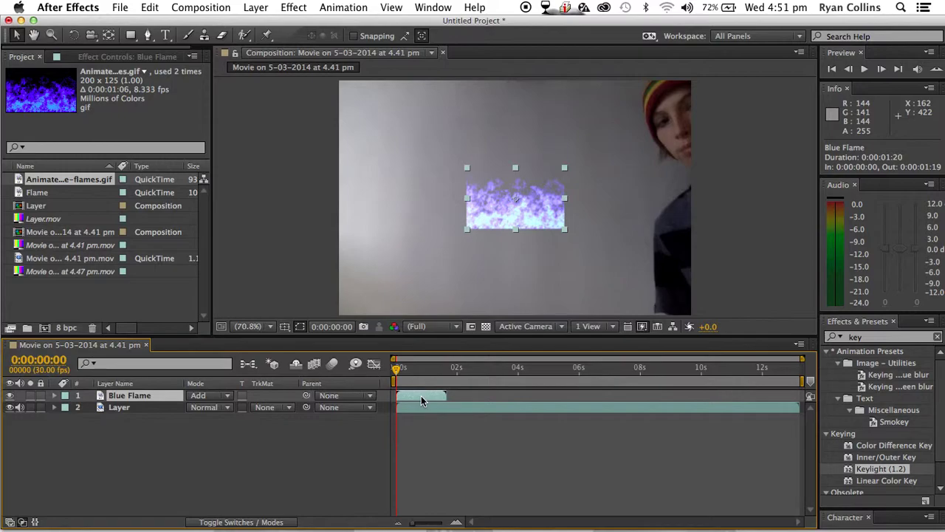
Step: Preview the clip and step frame by frame to find where the hand opens
key(space)
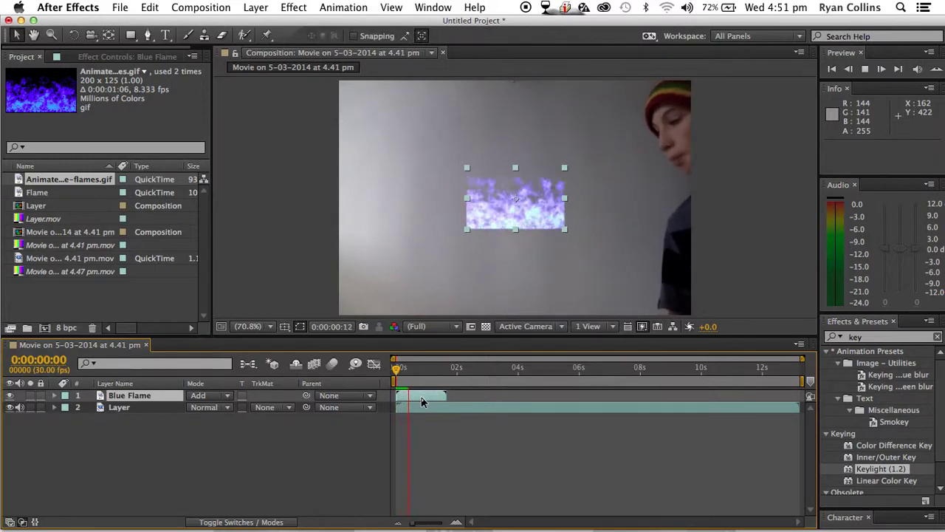
click(425, 367)
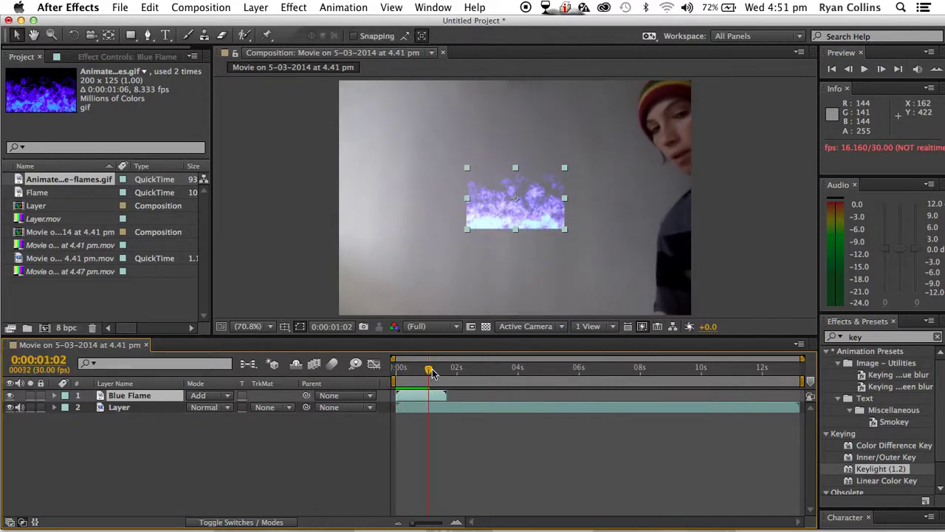
drag(429, 367, 704, 382)
click(431, 424)
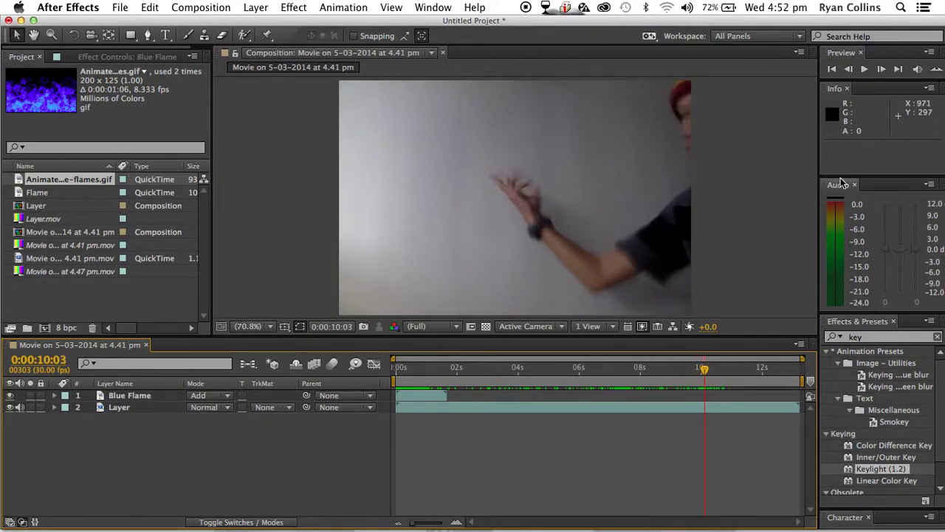
click(881, 69)
click(881, 69)
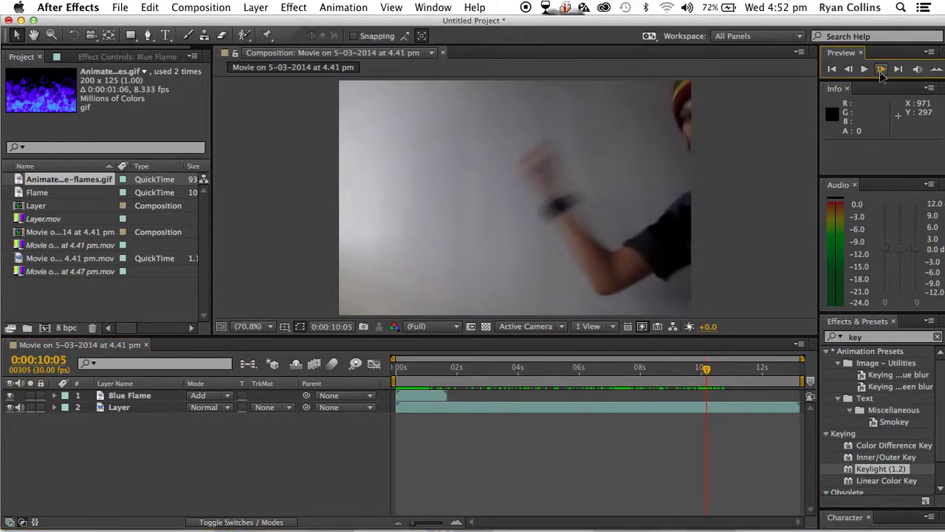
click(849, 69)
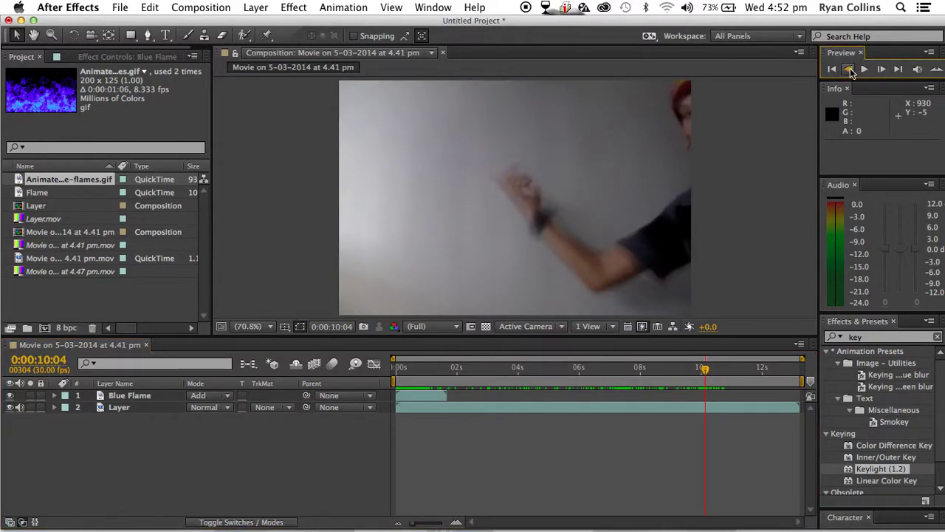
Step: Slide the Blue Flame clip to around 0:00:10, then shift it two frames earlier
drag(411, 395, 665, 395)
drag(706, 369, 679, 375)
key(space)
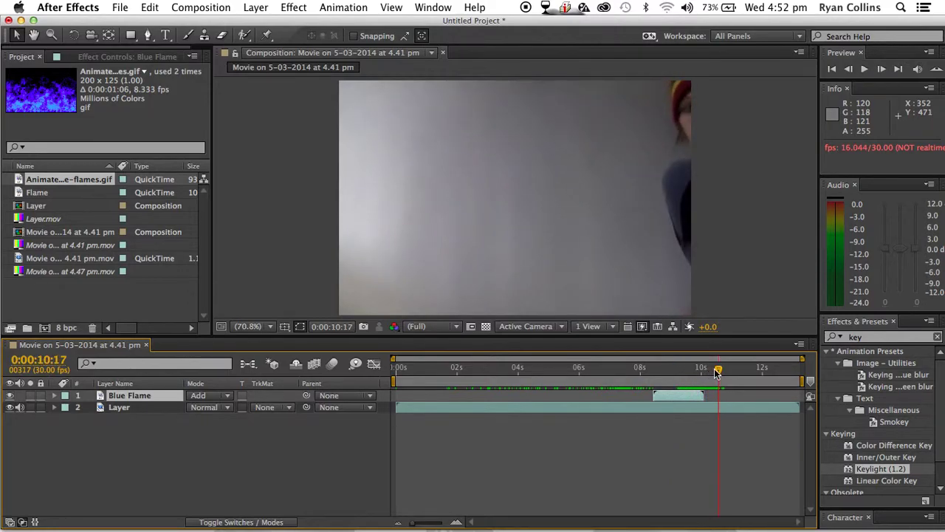
click(701, 369)
drag(701, 372, 695, 396)
key(space)
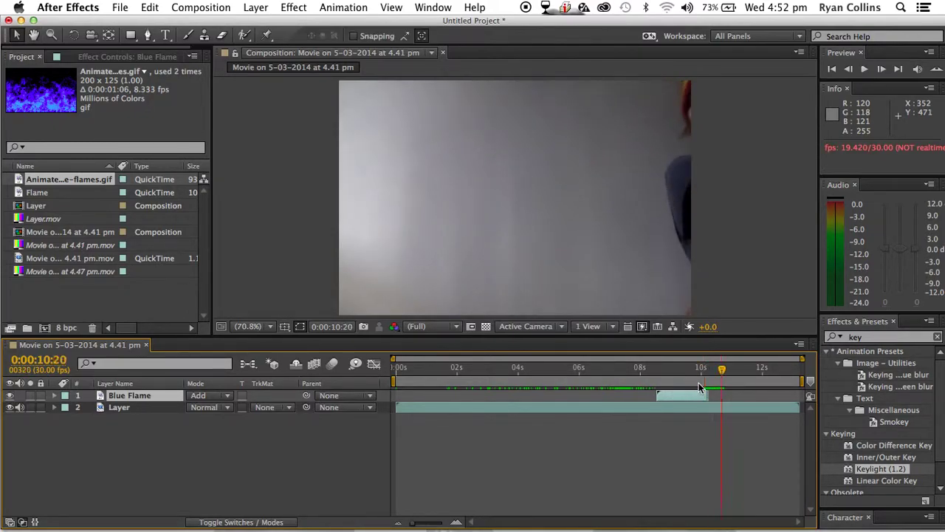
key(space)
drag(702, 402, 704, 368)
click(716, 375)
Step: Trim the webcam Layer to start near 8:14, then move both clips to 0 s
click(403, 405)
drag(396, 406, 653, 422)
click(656, 431)
click(242, 406)
click(245, 395)
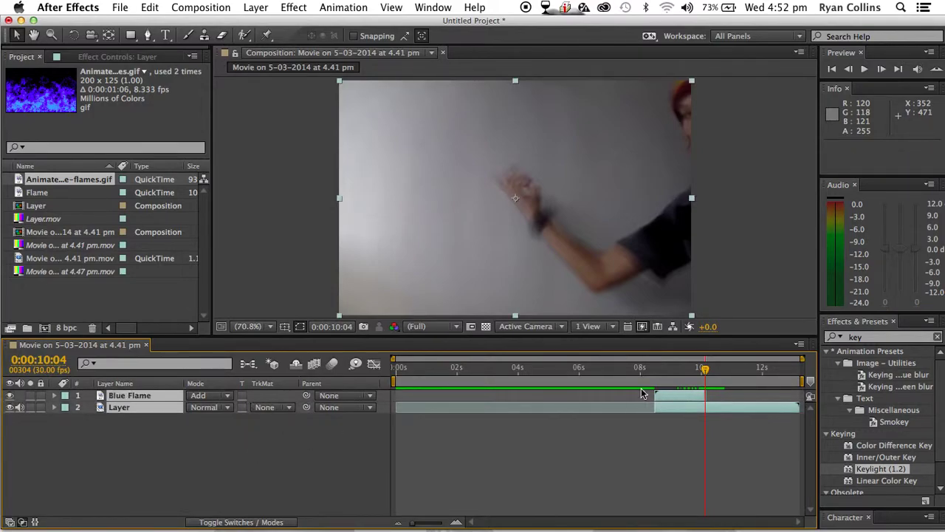
drag(686, 398, 431, 397)
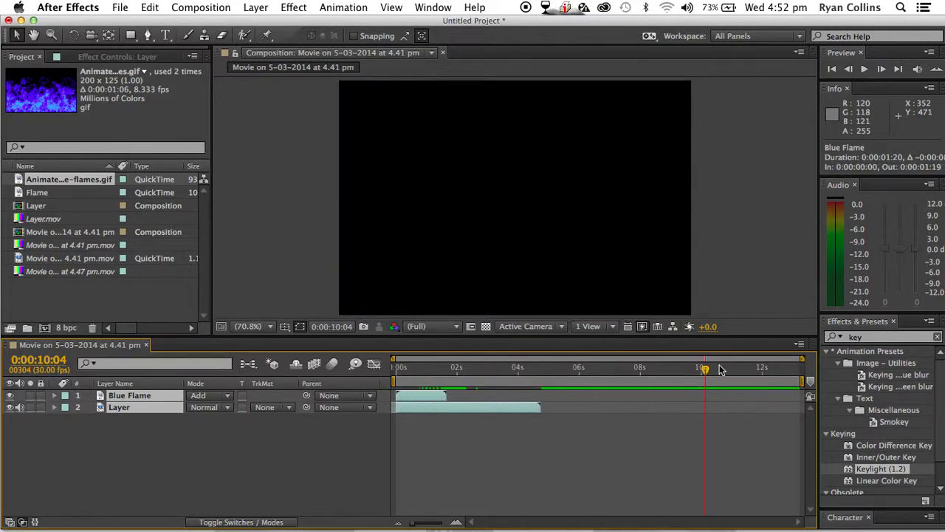
drag(706, 369, 396, 383)
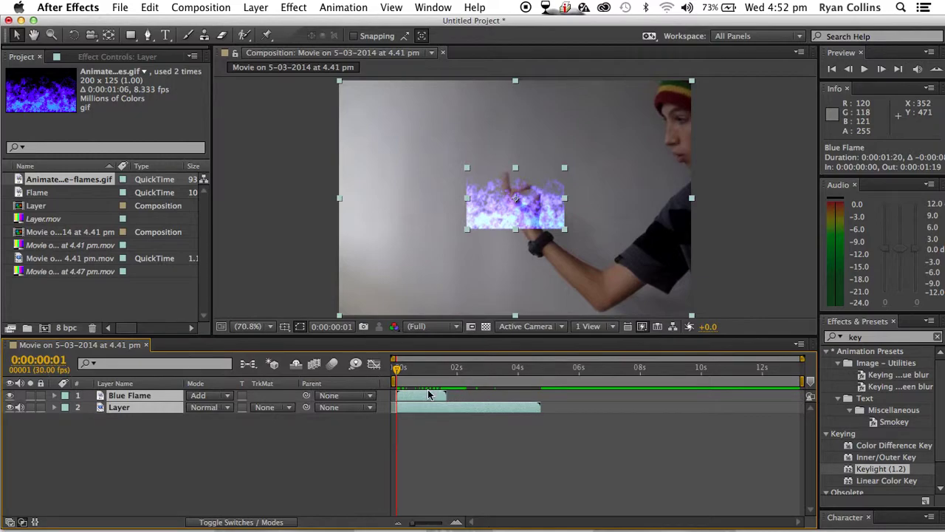
Step: Apply Blur & Sharpen > Box Blur to Blue Flame and settle Blur Radius at 1.0
click(296, 7)
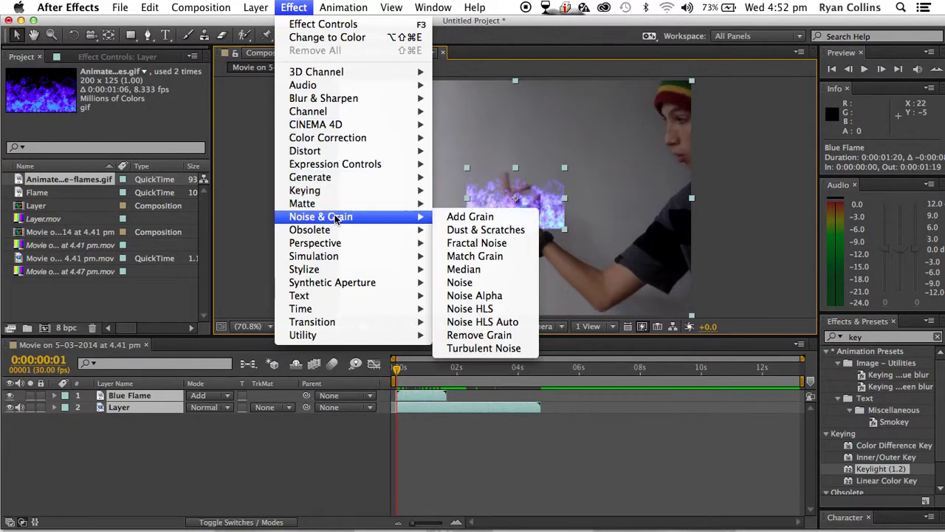
mouse_move(255, 7)
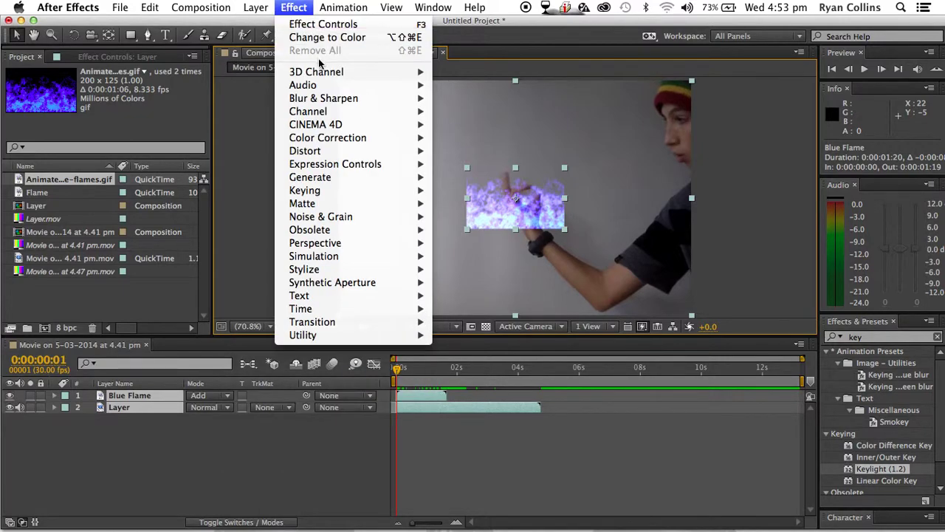
mouse_move(336, 101)
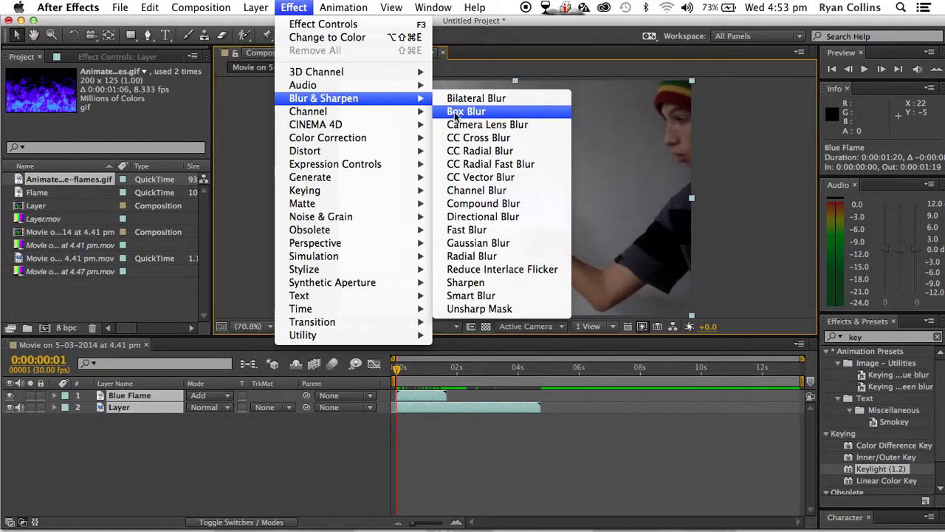
click(456, 112)
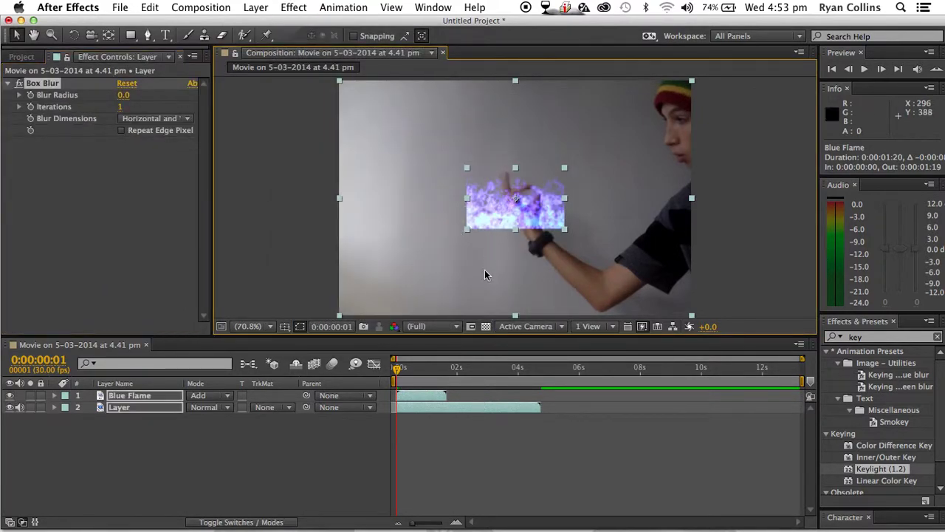
click(481, 463)
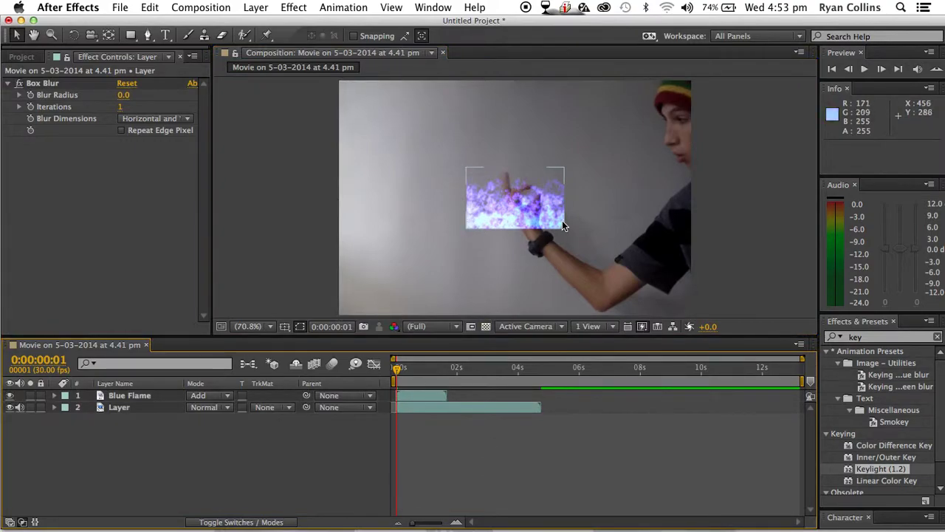
click(411, 399)
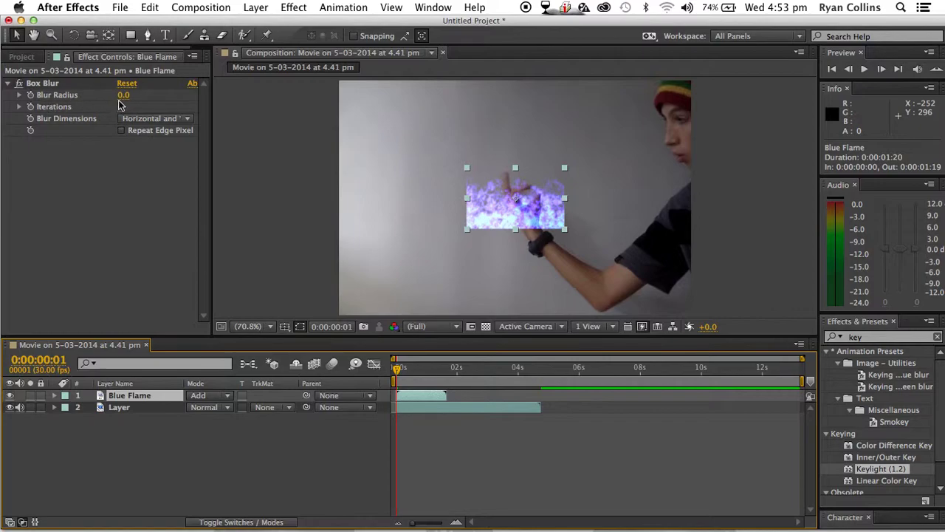
drag(123, 96, 81, 82)
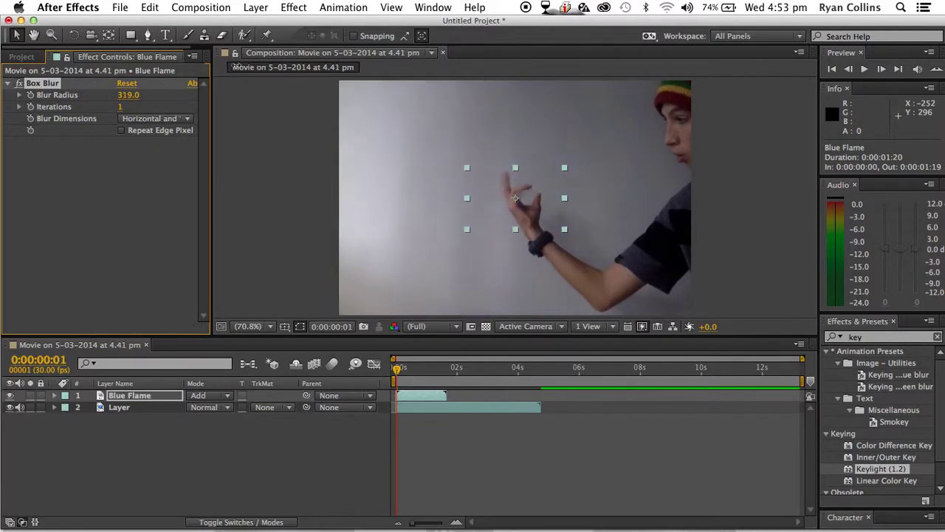
drag(212, 65, 319, 55)
drag(196, 71, 77, 95)
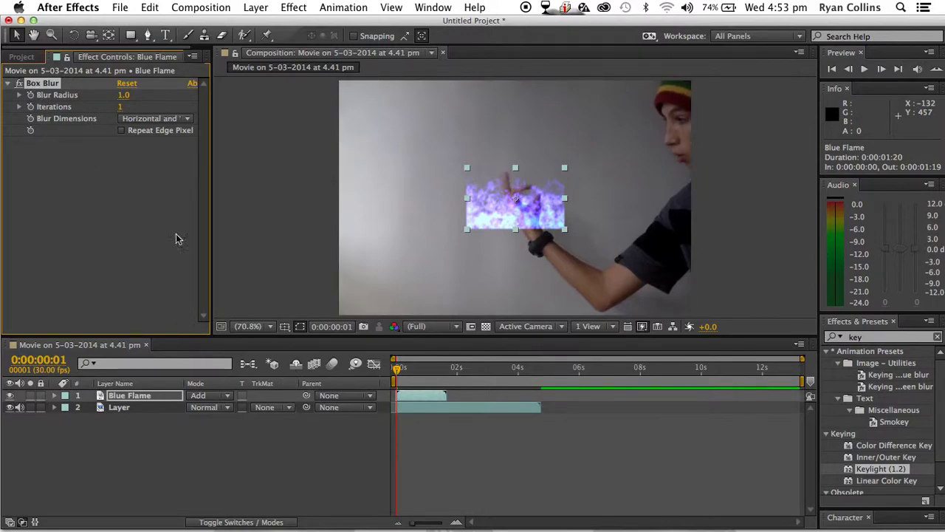
Step: Parent the Blue Flame layer to Layer
drag(307, 397, 161, 414)
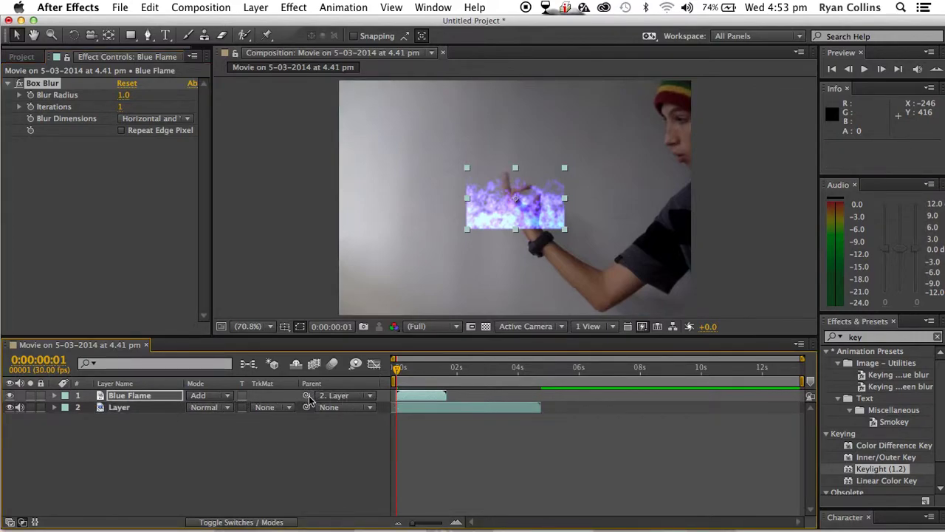
drag(308, 396, 168, 410)
click(370, 397)
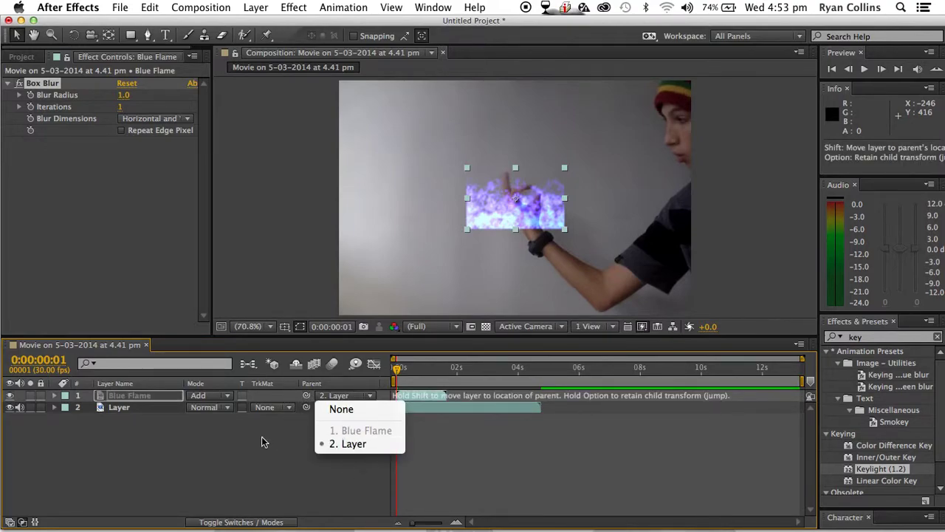
click(324, 443)
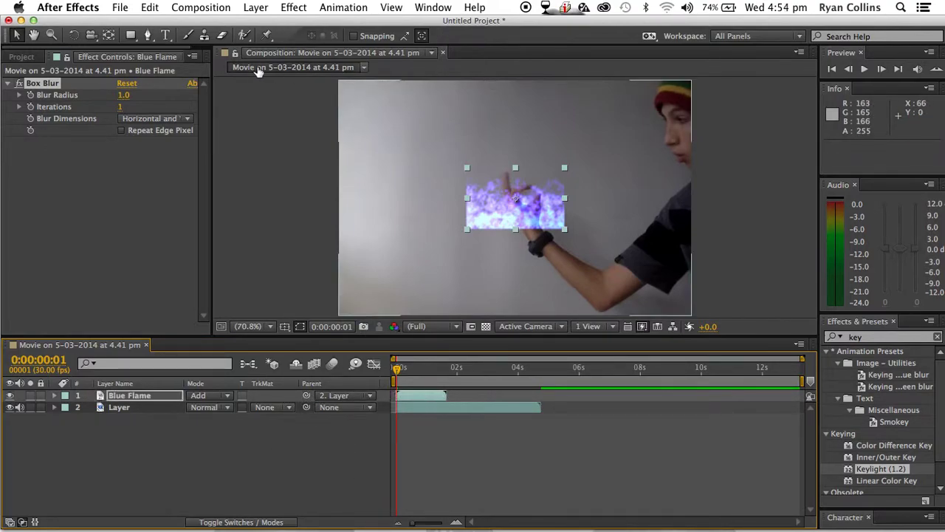
Step: Draw a closed Pen-tool mask around the open hand, then adjust two vertices
click(148, 36)
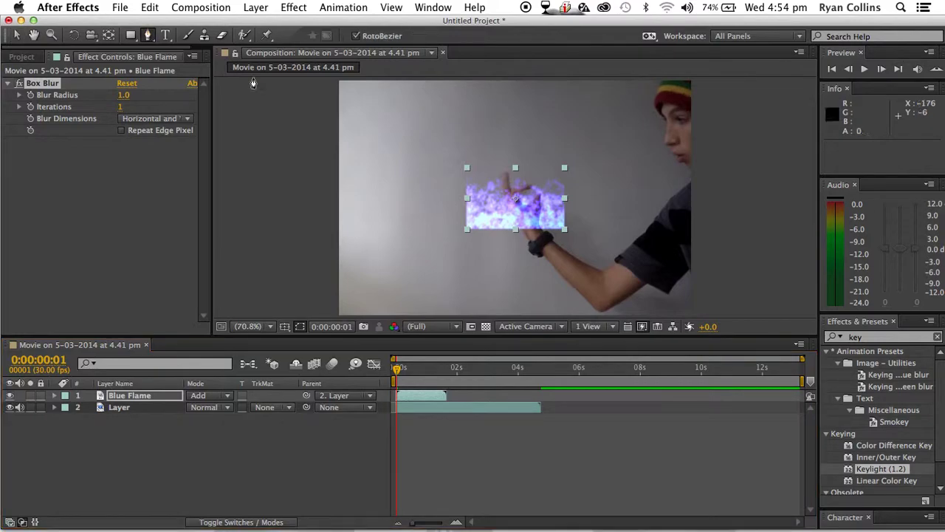
click(489, 219)
click(478, 196)
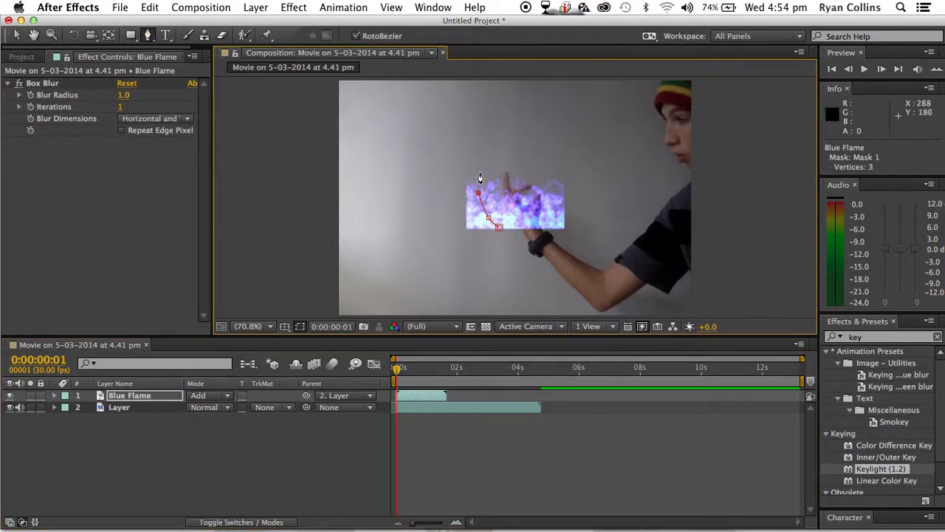
click(479, 172)
click(514, 140)
click(544, 160)
click(549, 186)
click(551, 212)
click(529, 223)
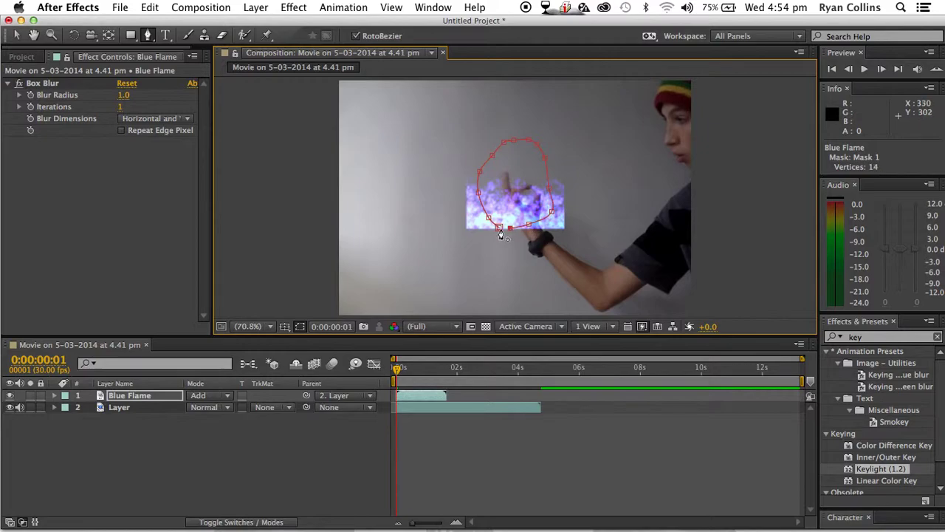
click(499, 227)
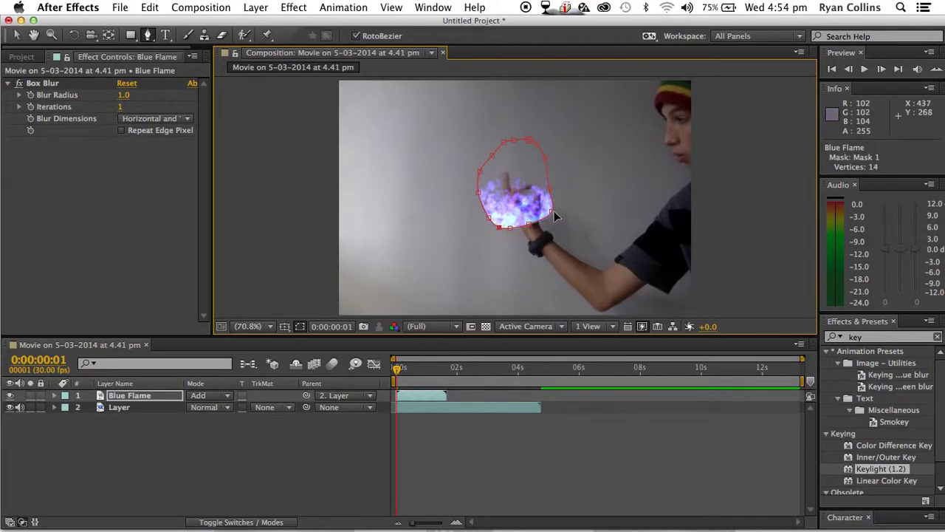
drag(552, 211, 545, 206)
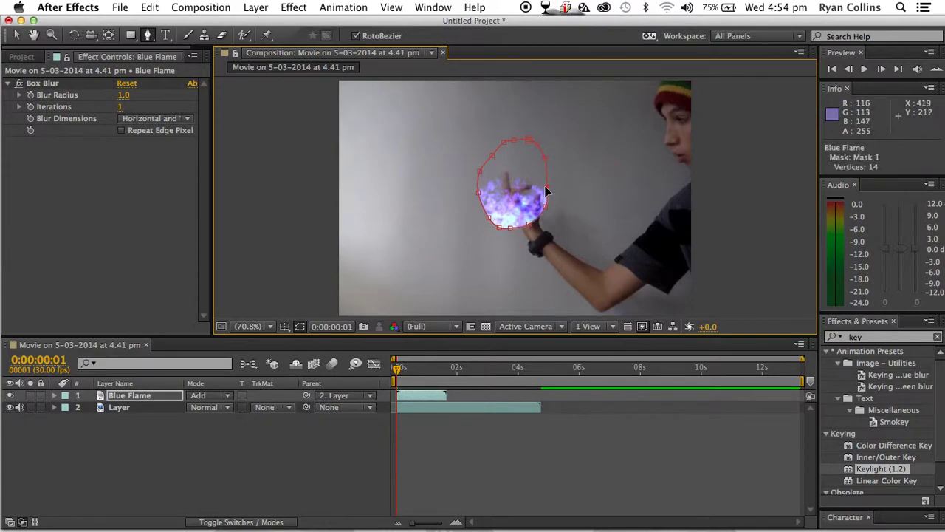
mouse_move(481, 207)
mouse_down()
mouse_move(473, 204)
mouse_move(481, 210)
mouse_up()
Step: Preview the masked flame and nudge the webcam layer slightly upward
click(24, 35)
key(space)
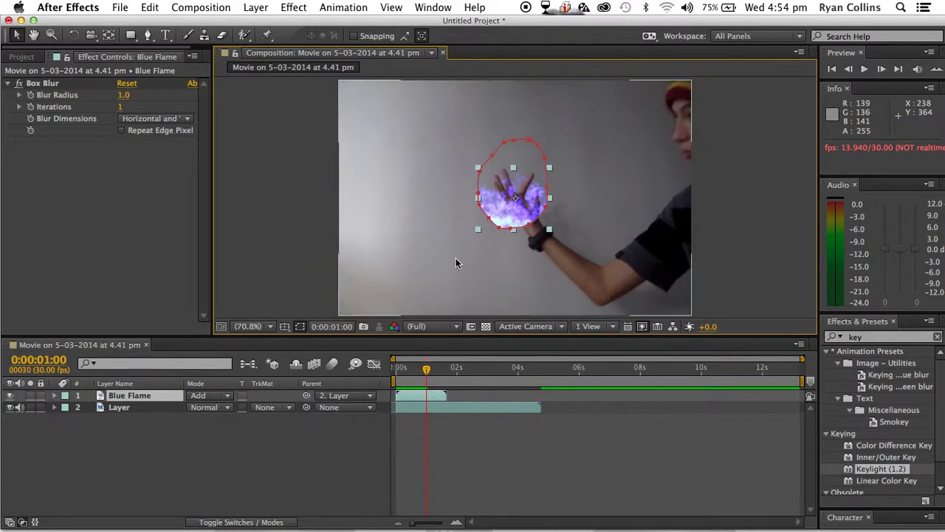
click(123, 100)
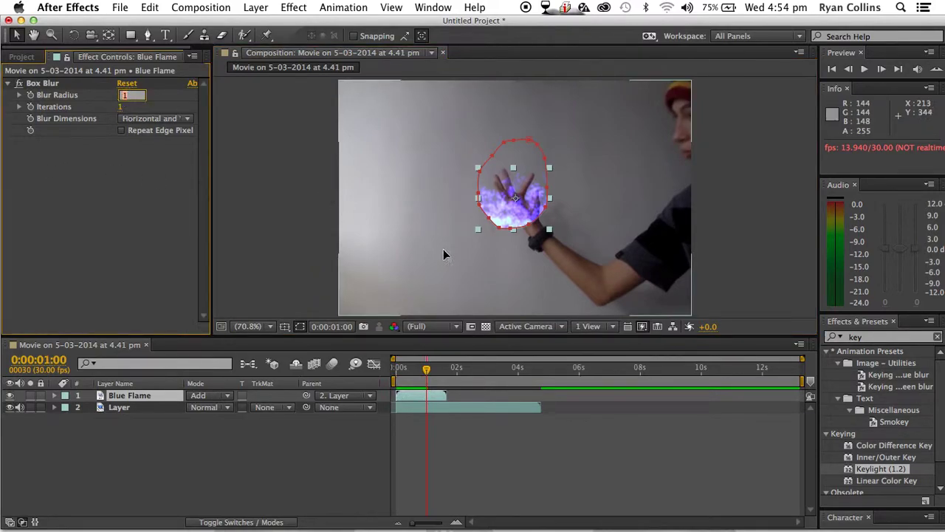
click(443, 251)
click(31, 58)
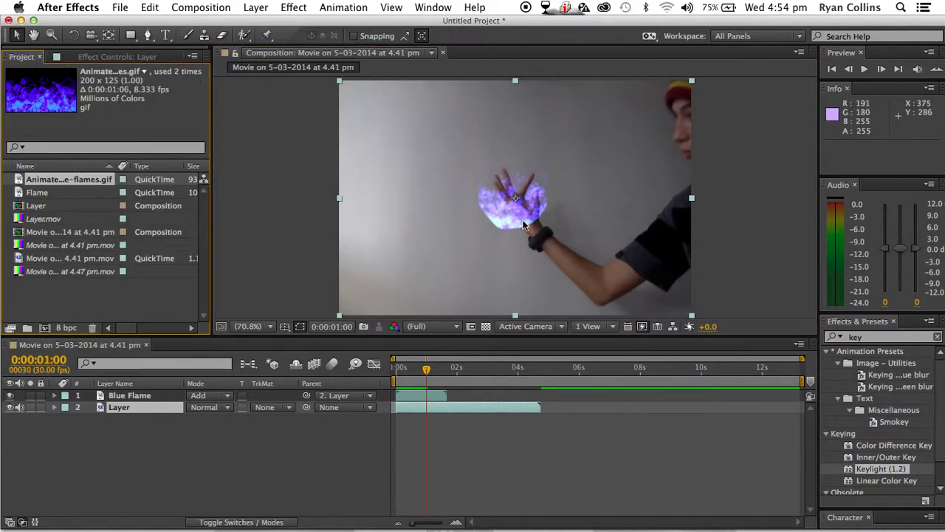
mouse_move(524, 220)
mouse_down()
mouse_move(517, 199)
mouse_move(527, 177)
mouse_move(521, 214)
mouse_up()
Step: Pull a right-side flame mask point inward and select points along its edge
click(418, 397)
drag(559, 155, 534, 152)
click(556, 187)
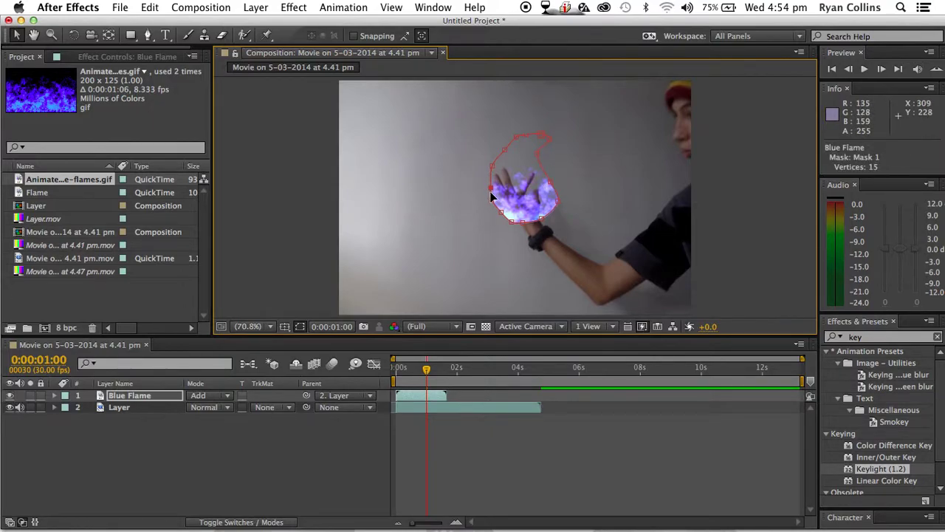
click(520, 221)
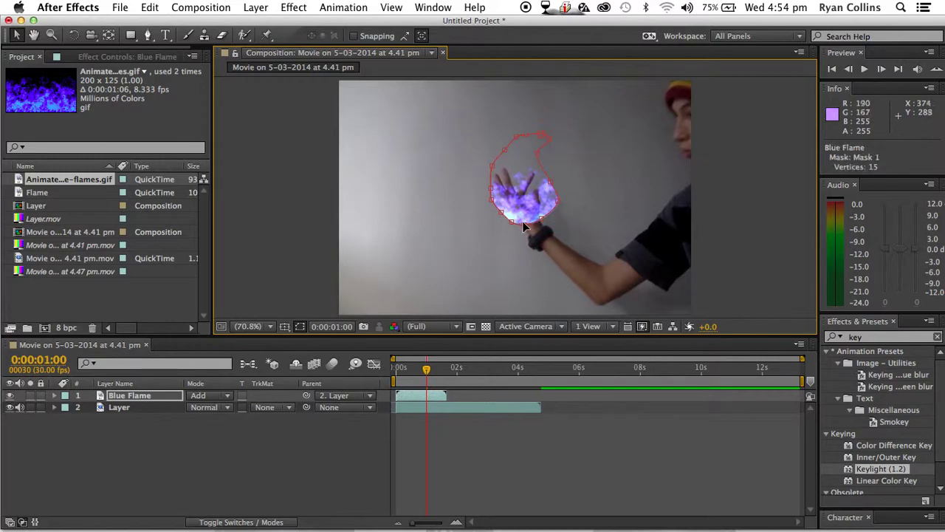
Step: Stretch Blue Flame to 100%, 154% scale and move it to 388.2, 210.4
right_click(409, 399)
click(622, 483)
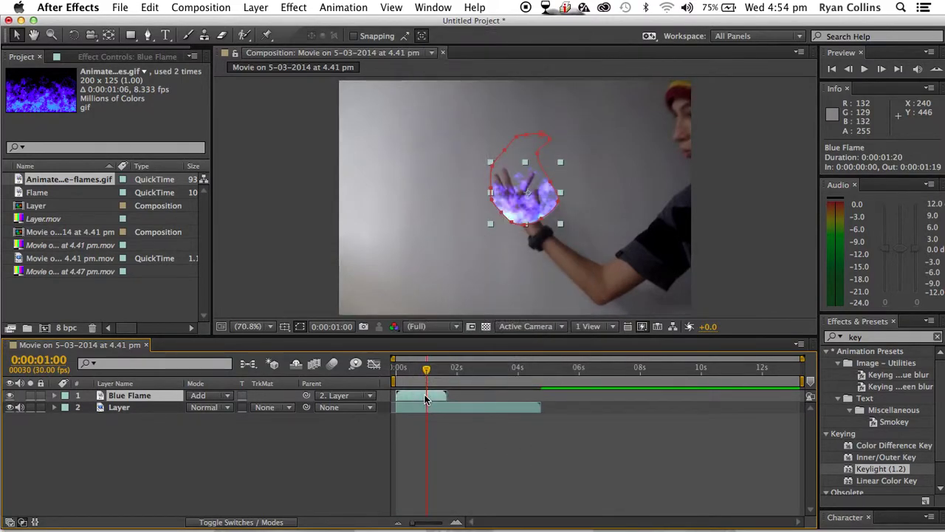
mouse_move(491, 223)
mouse_down()
mouse_move(468, 244)
mouse_move(490, 240)
mouse_up()
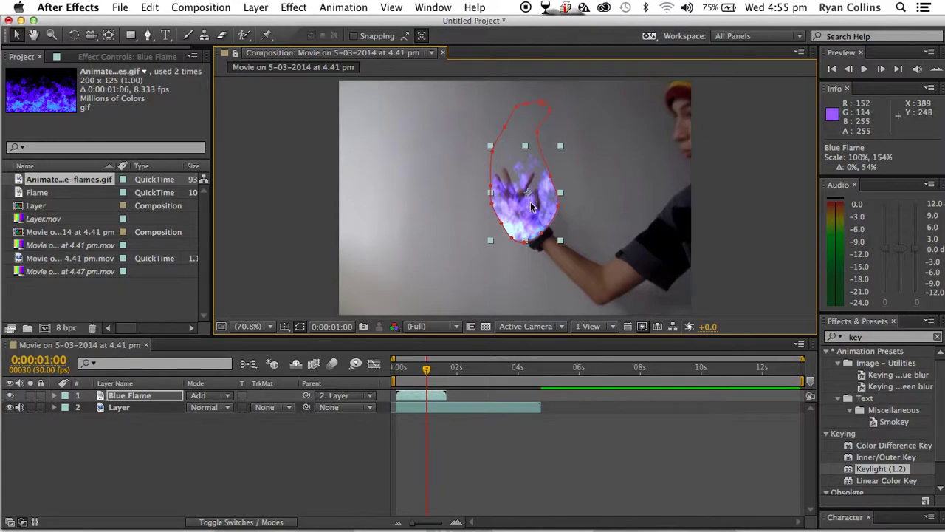
mouse_move(531, 208)
mouse_down()
mouse_move(521, 186)
mouse_move(530, 201)
mouse_up()
Step: Use the layer's Rotate dialog to rotate Blue Flame 10 degrees
right_click(527, 189)
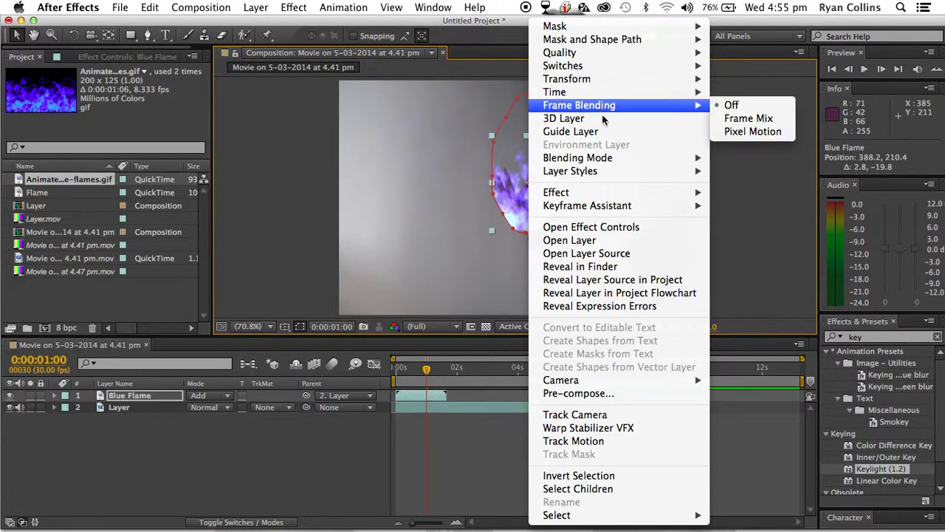
mouse_move(607, 159)
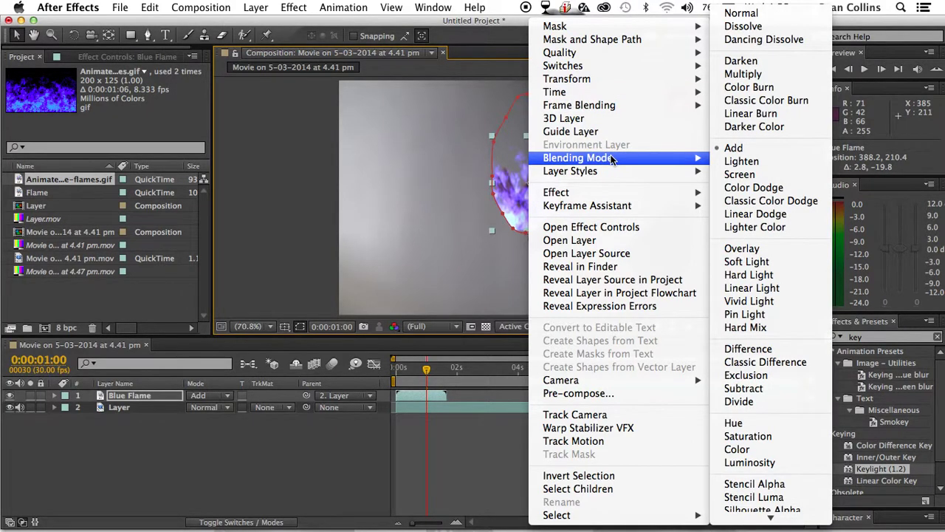
click(294, 9)
click(294, 9)
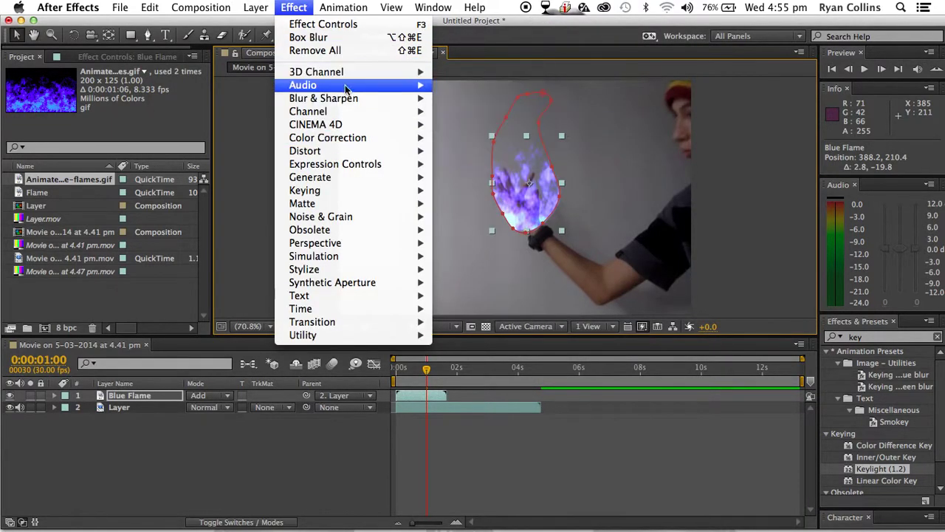
mouse_move(347, 94)
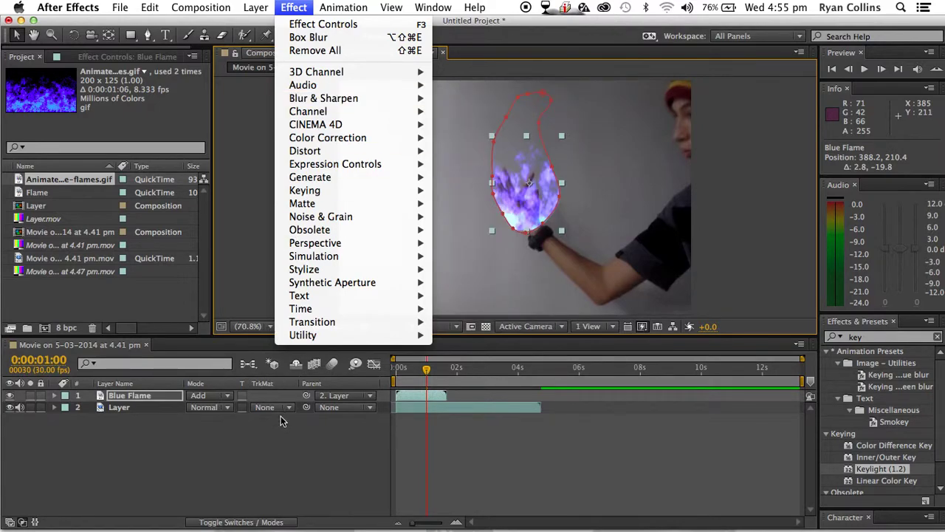
click(509, 191)
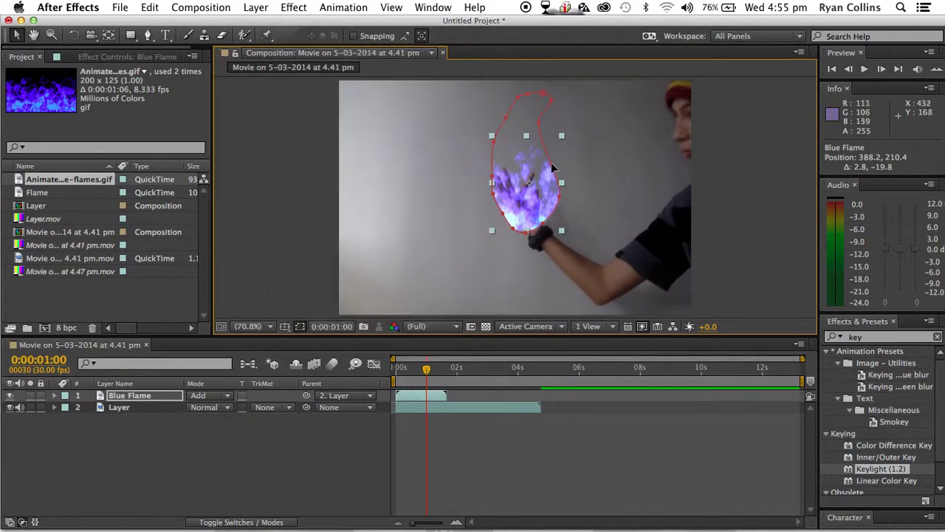
right_click(510, 190)
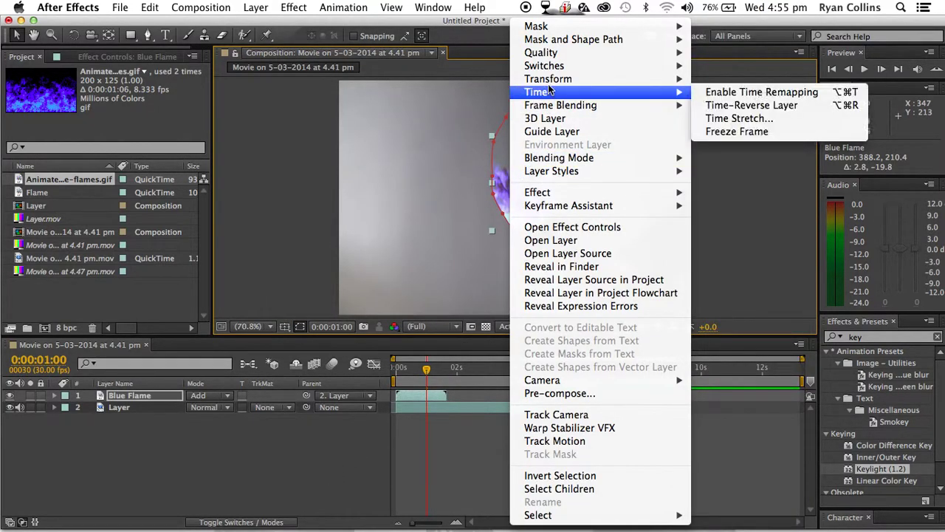
mouse_move(549, 79)
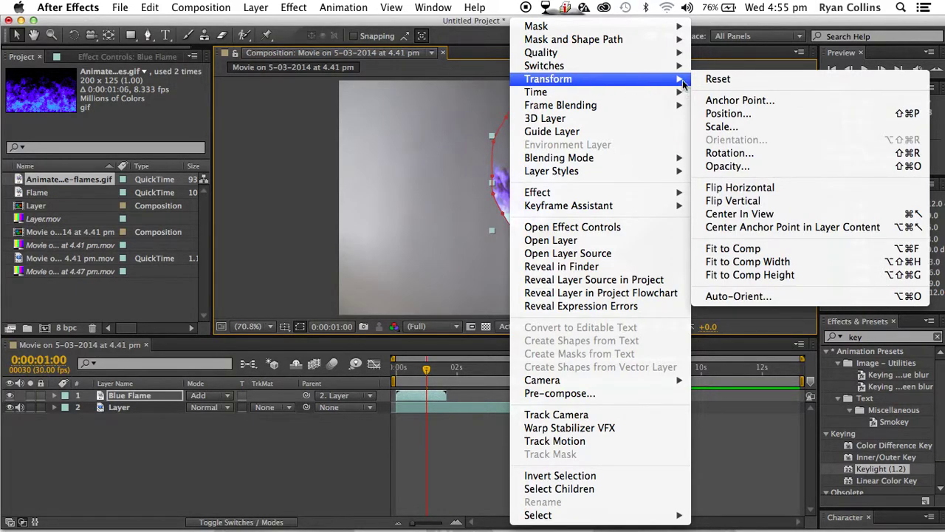
click(729, 153)
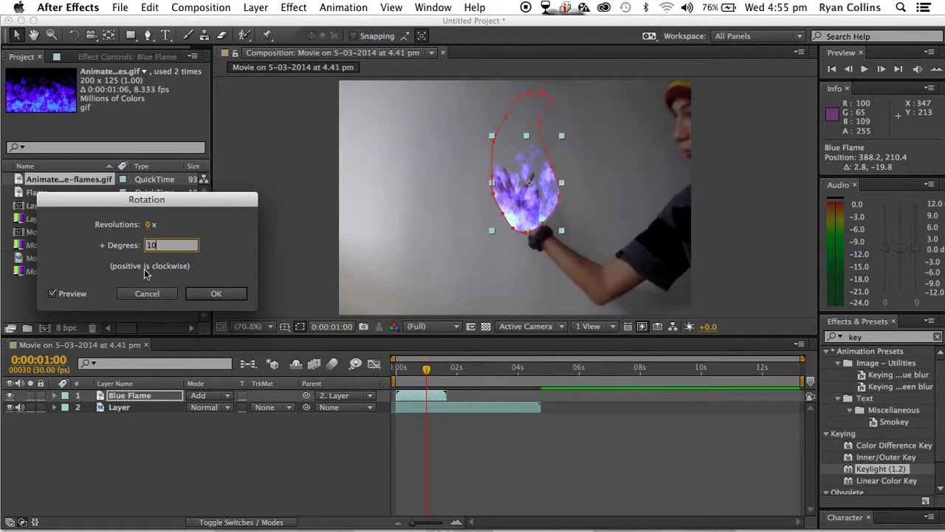
click(201, 294)
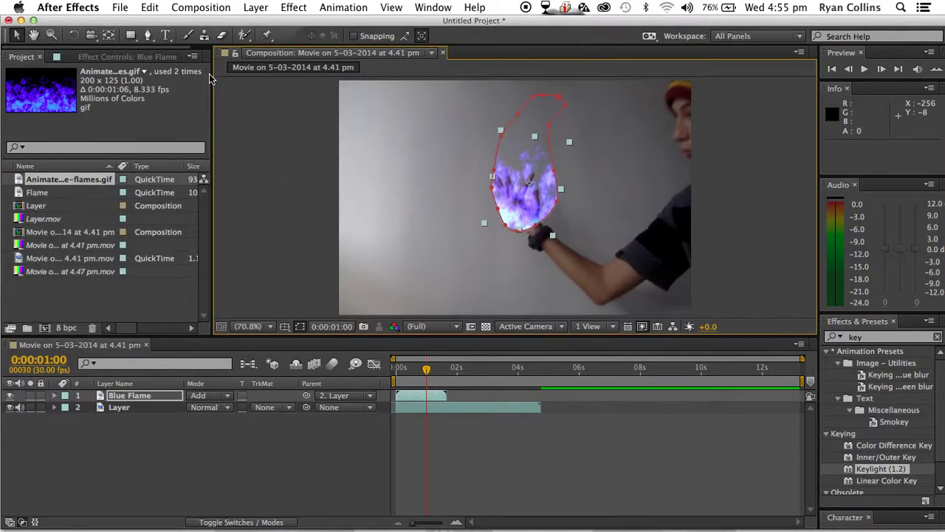
Step: Rotate Blue Flame 90 degrees, then confirm the Rotation dialog twice more
right_click(521, 191)
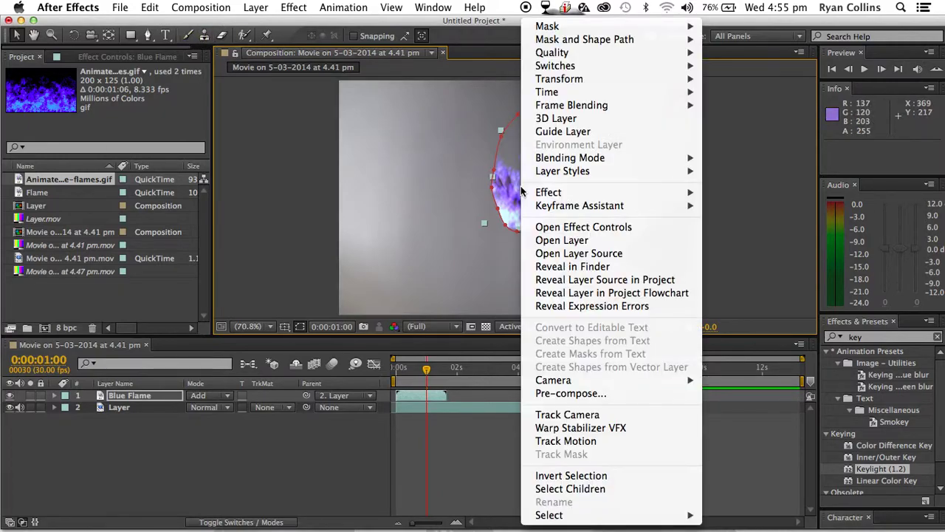
mouse_move(560, 83)
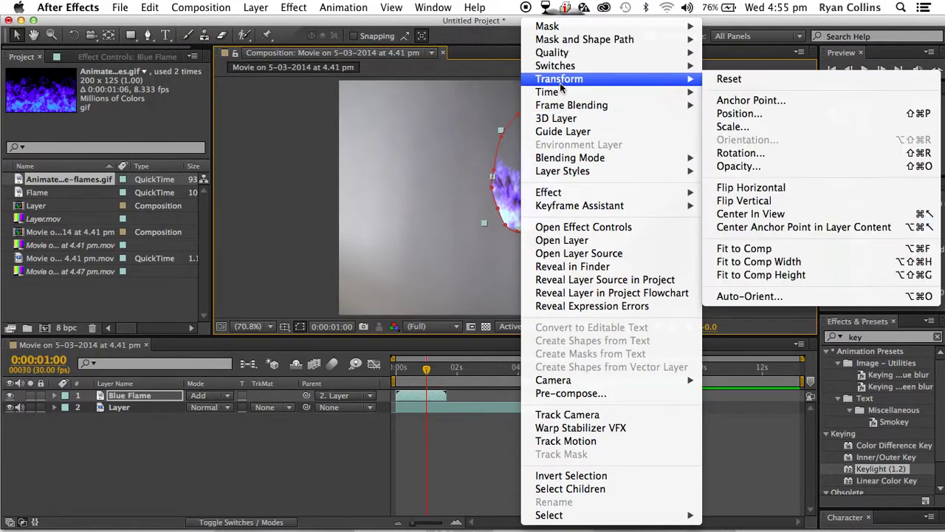
click(734, 154)
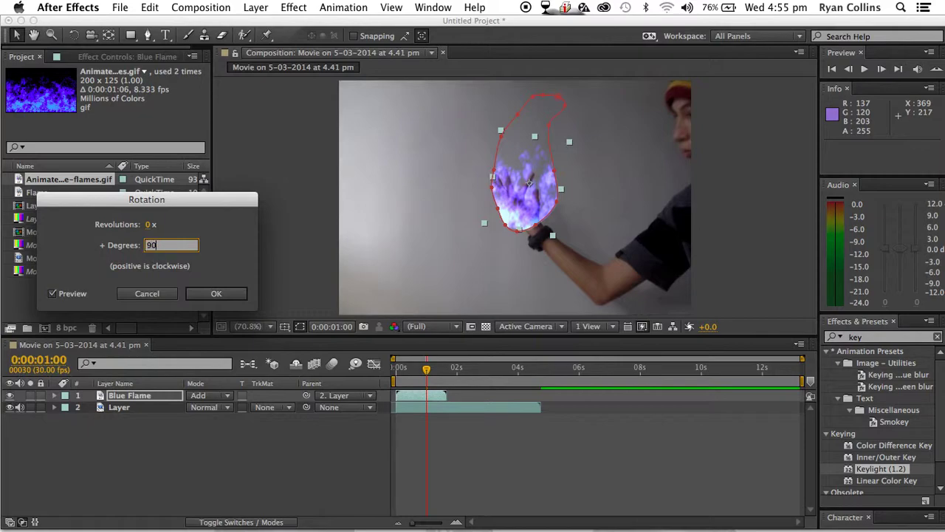
click(207, 294)
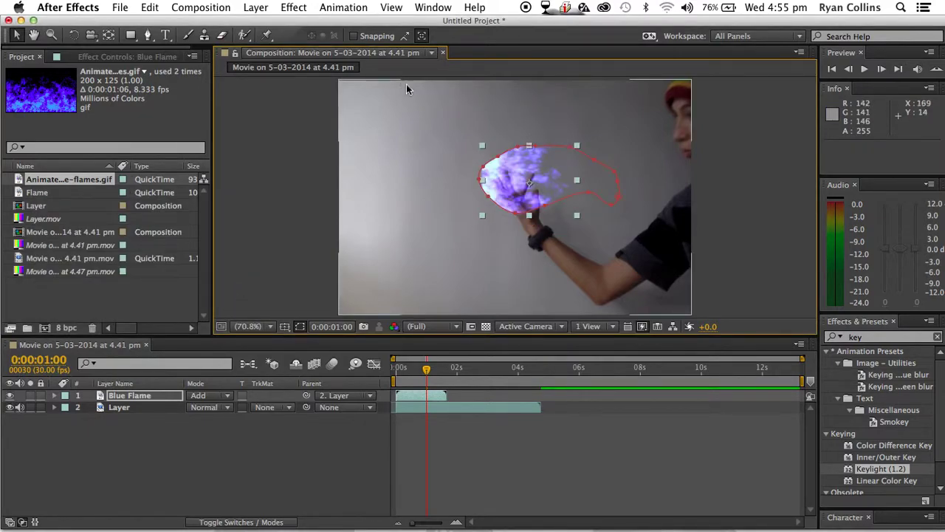
right_click(513, 177)
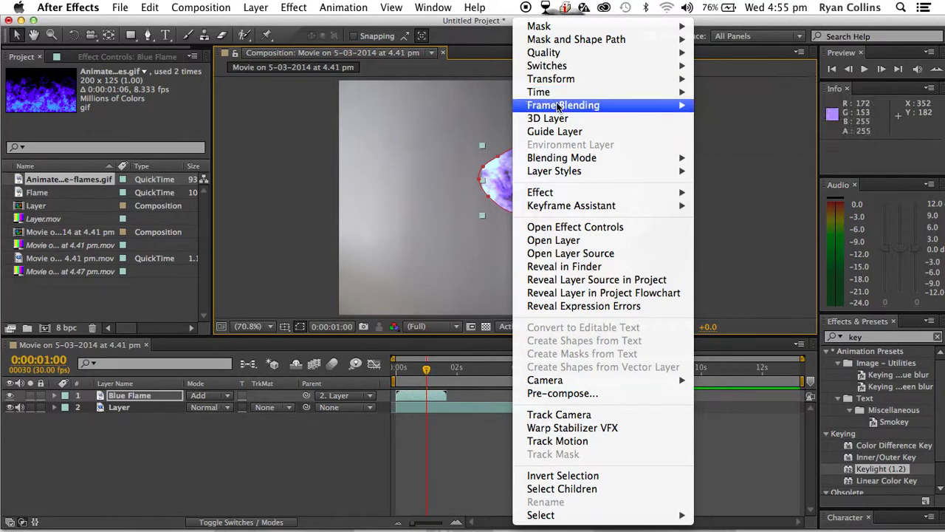
mouse_move(556, 80)
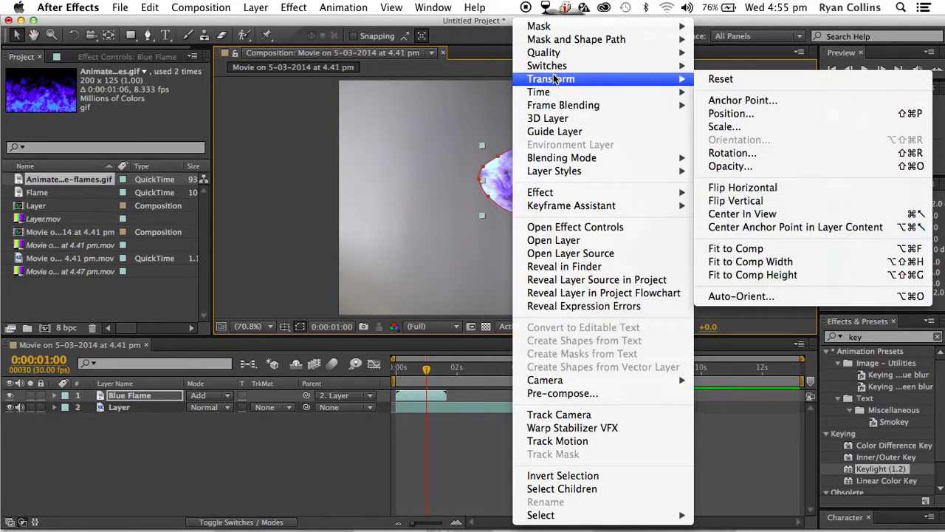
click(728, 155)
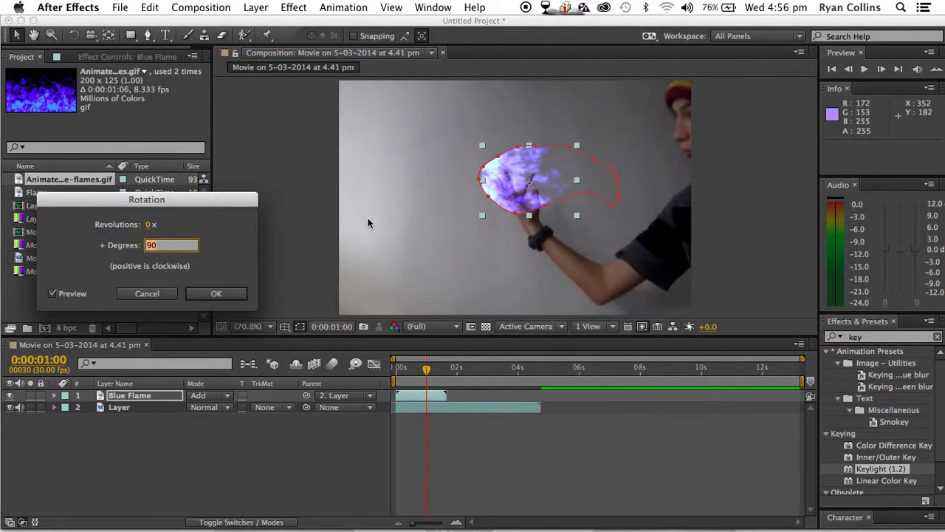
click(216, 294)
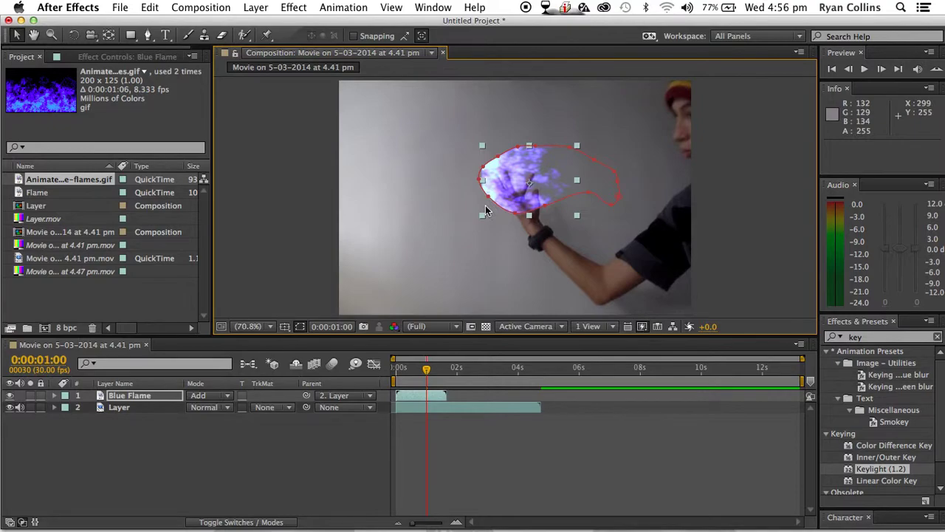
key(super+shift+r)
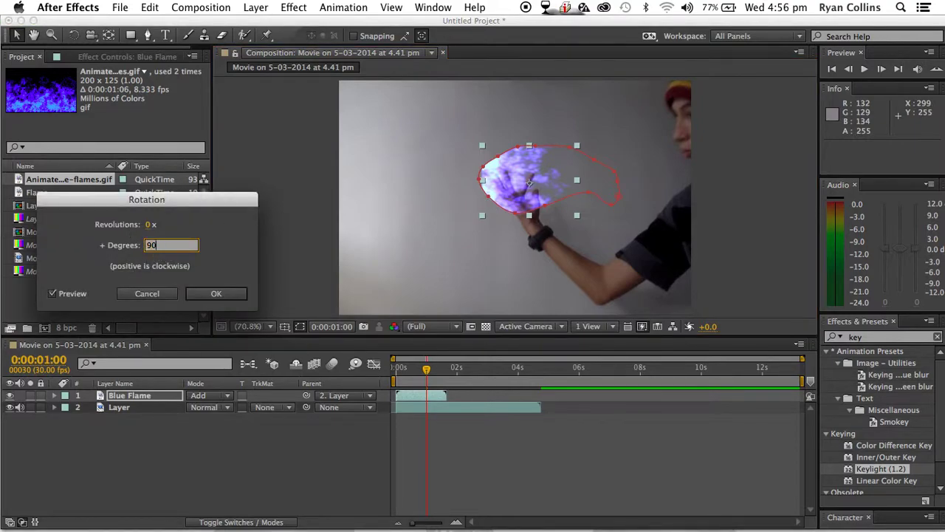
click(207, 292)
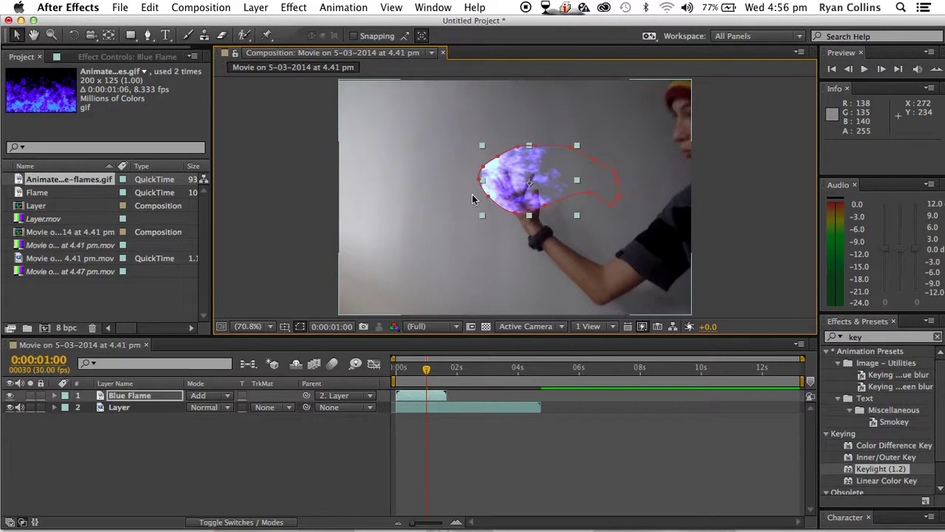
Step: Try flame rotations of 180, 90 and 270 degrees via Ctrl+Shift+R
key(super+shift+r)
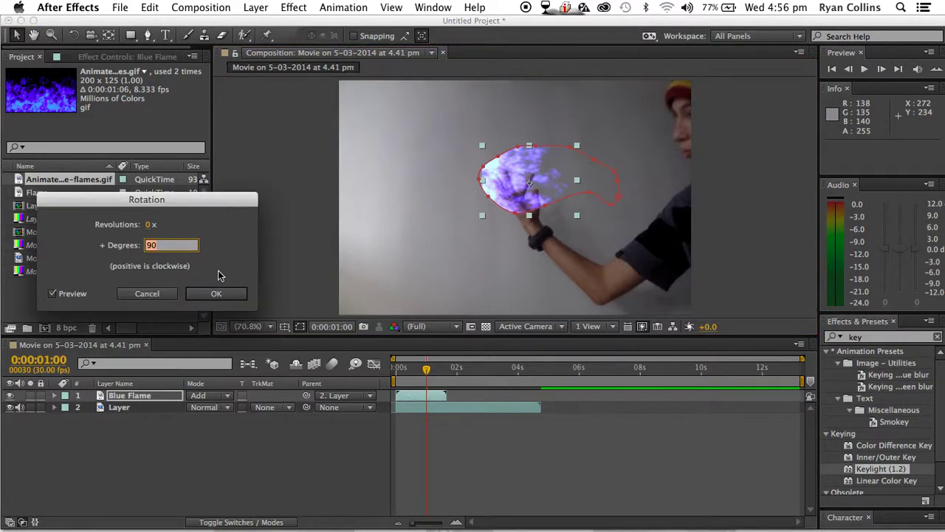
text(18)
click(219, 293)
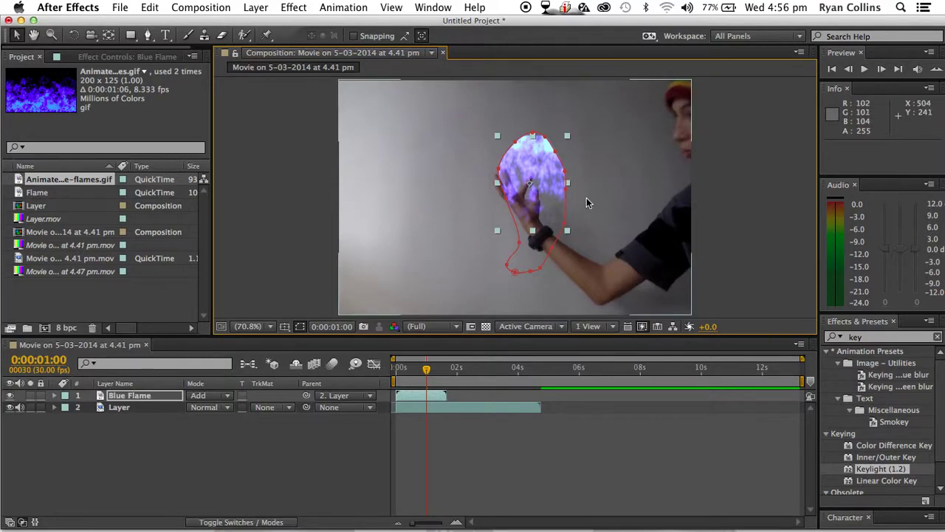
key(super+shift+r)
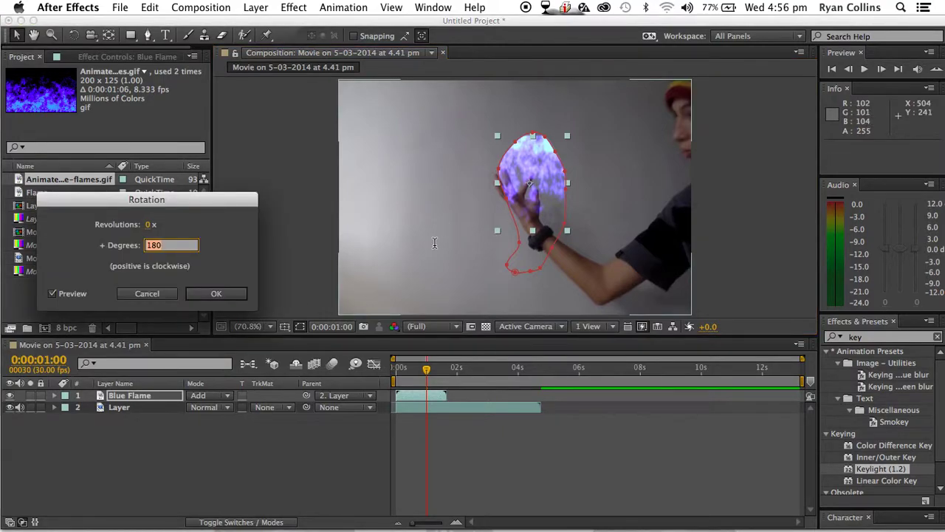
text(90)
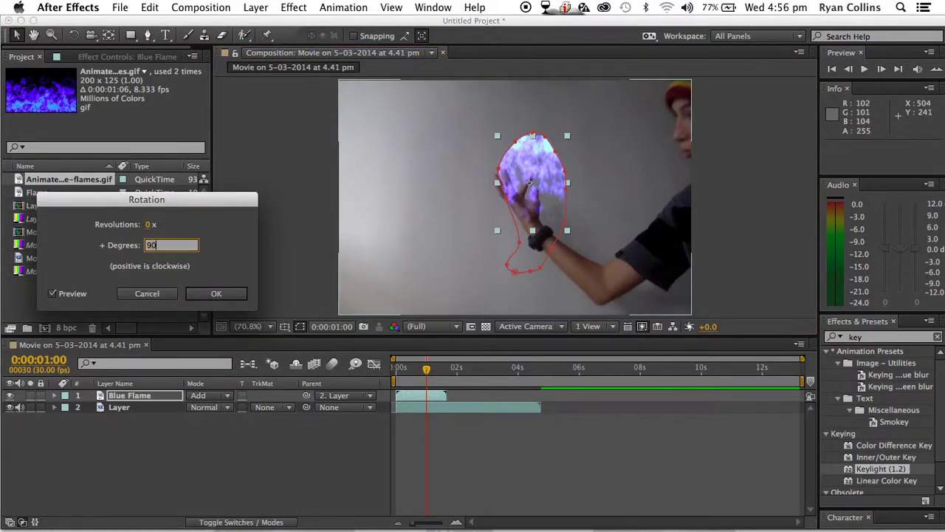
click(214, 293)
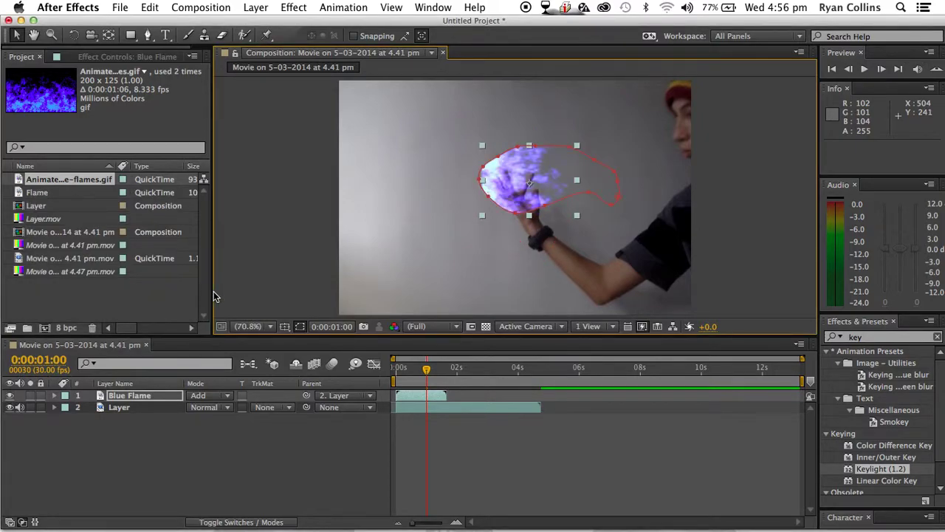
key(super+shift+r)
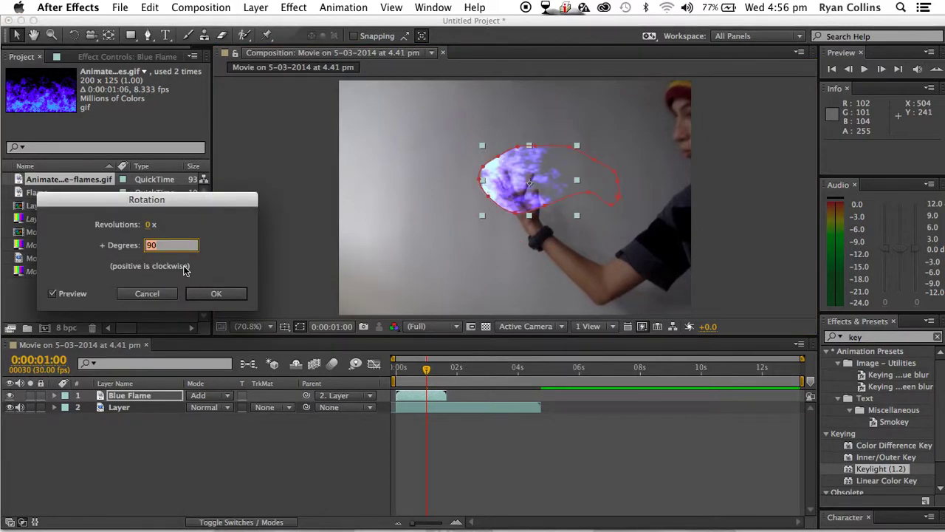
text(27)
click(216, 294)
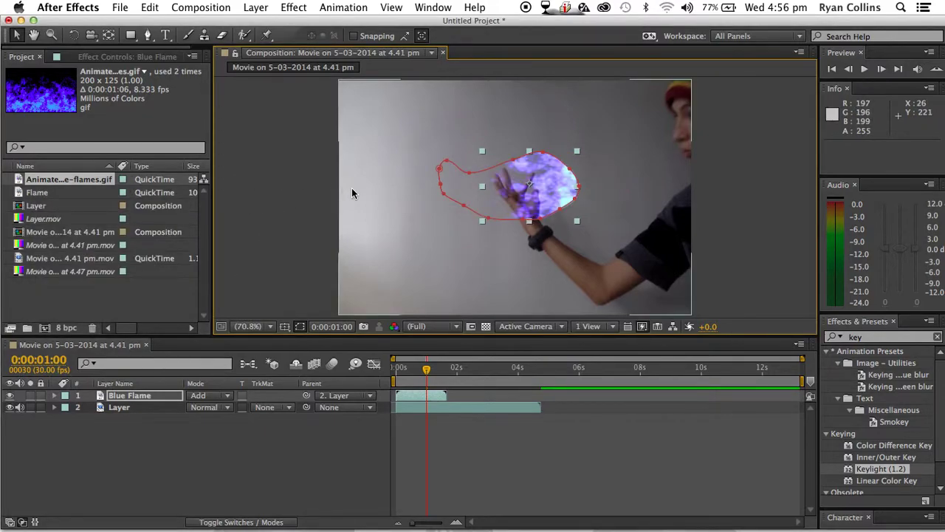
Step: Set Blue Flame's rotation to 331 degrees and nudge it left to 361.4, 210.4
key(super+shift+r)
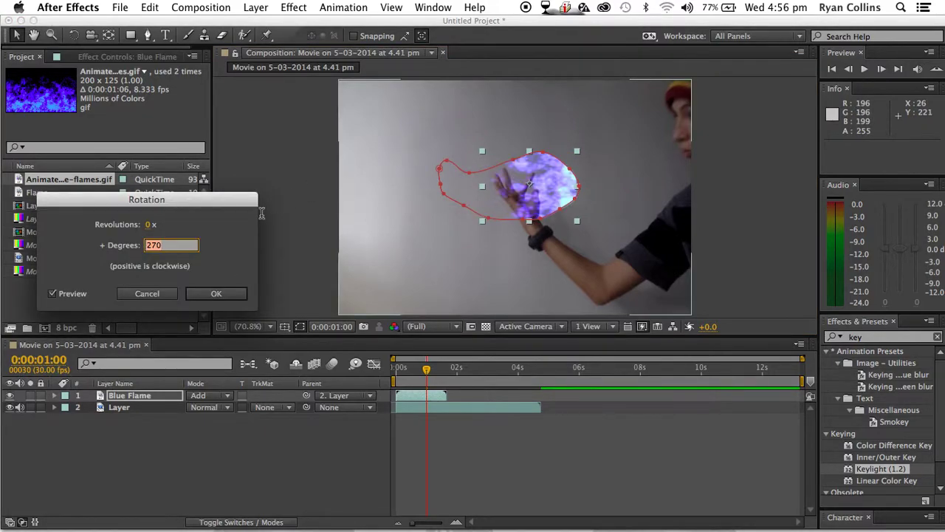
text(290)
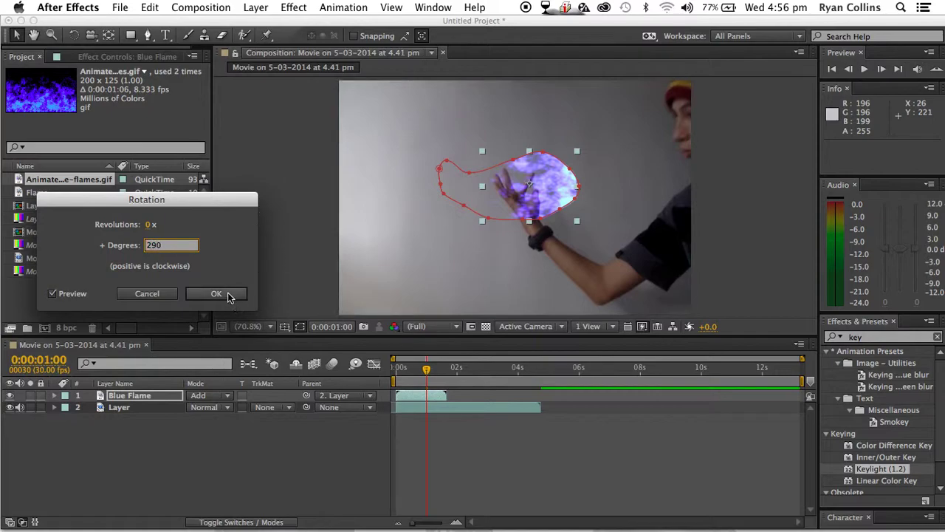
key(Tab)
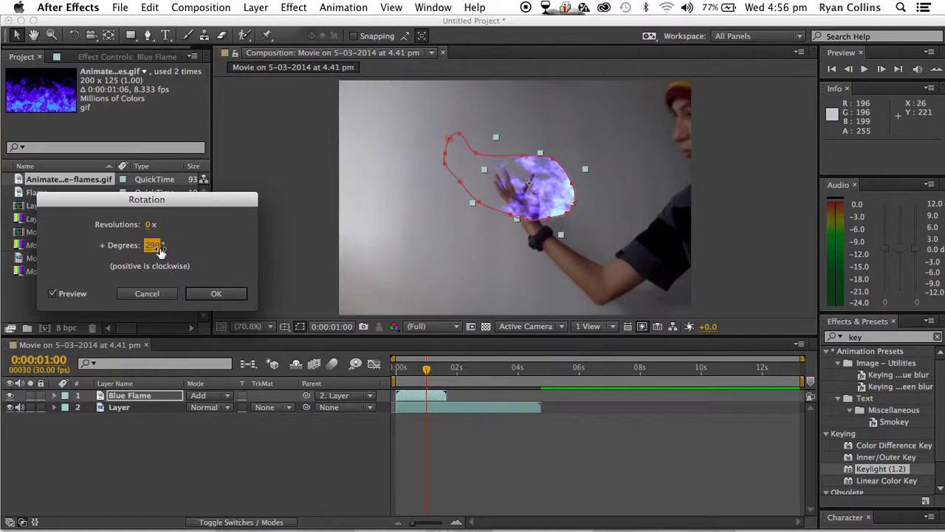
key(Tab)
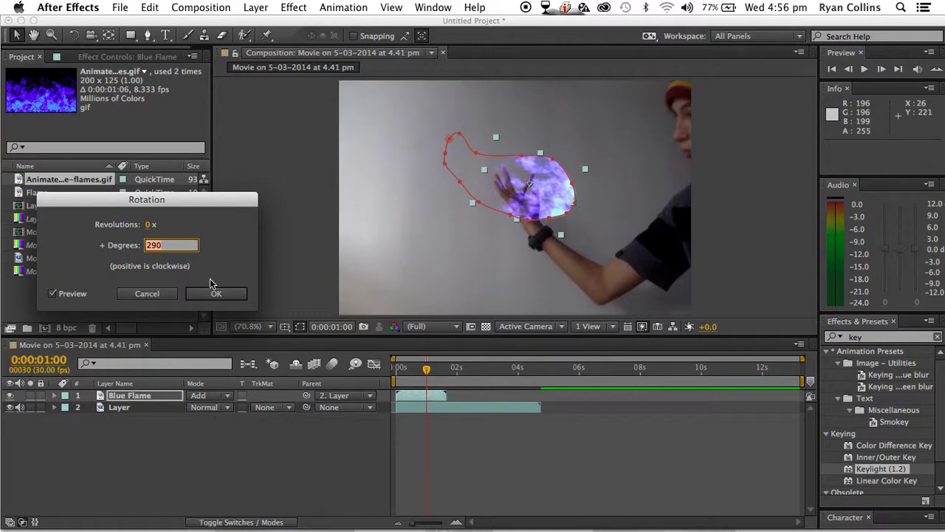
key(Tab)
drag(161, 244, 185, 242)
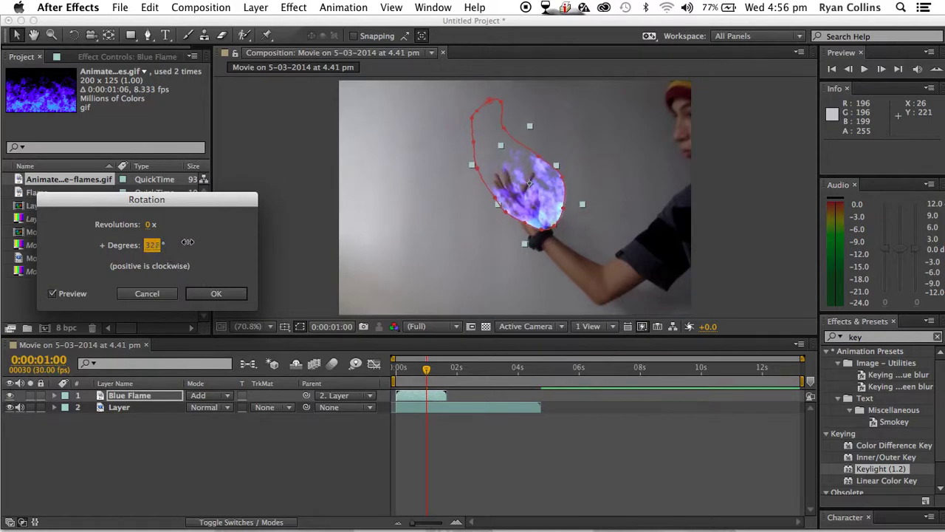
drag(189, 241, 189, 245)
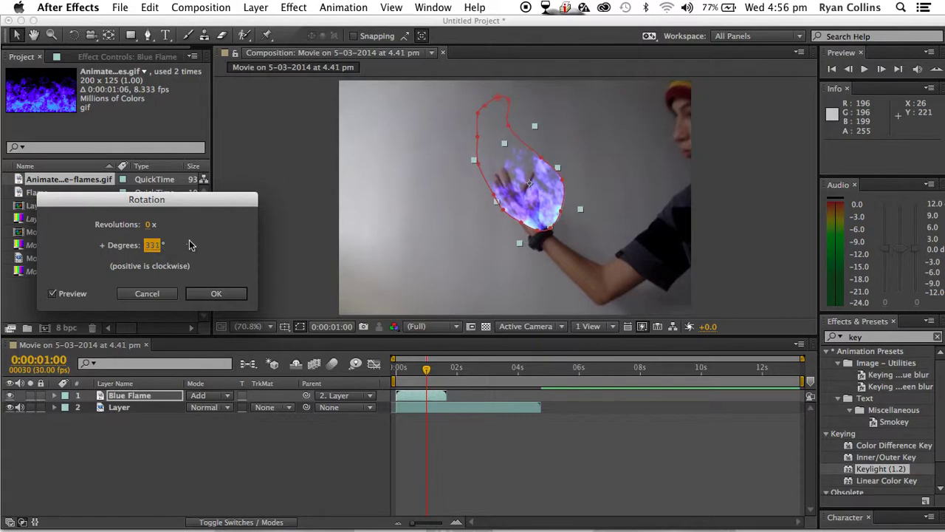
click(207, 296)
drag(532, 209, 517, 209)
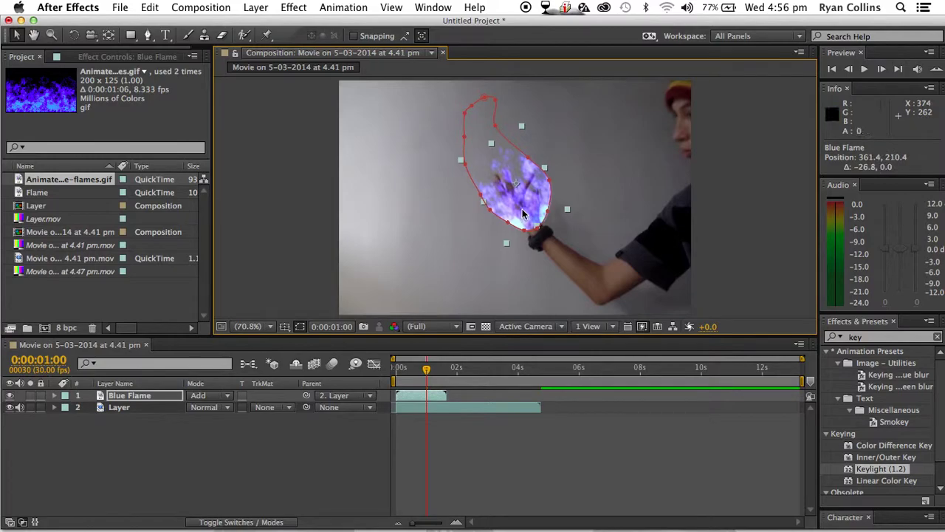
Step: Add Fast Blur to the webcam Layer, leaving its blurriness at zero
click(553, 282)
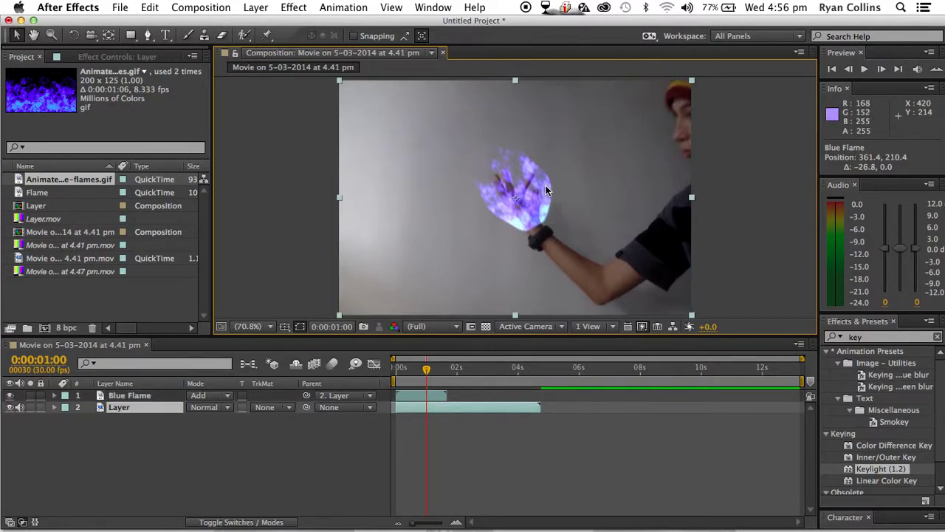
click(293, 8)
mouse_move(325, 100)
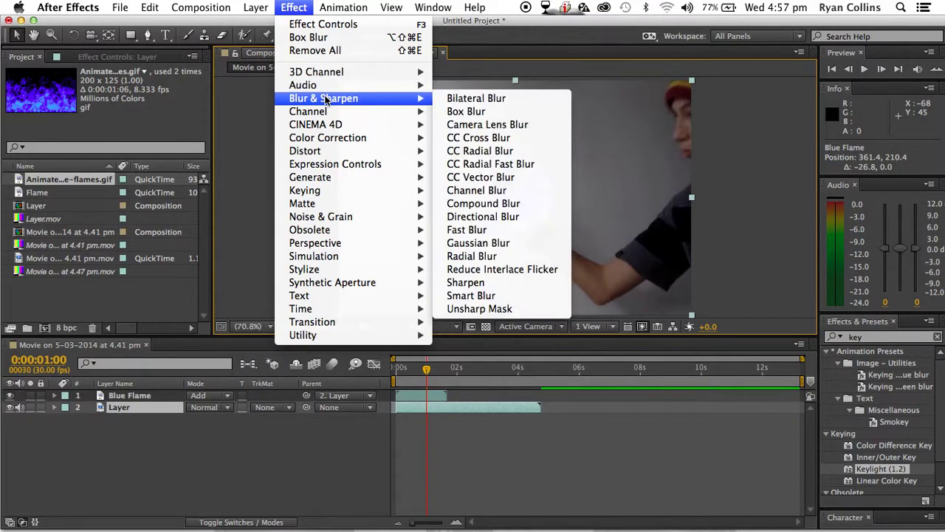
click(476, 230)
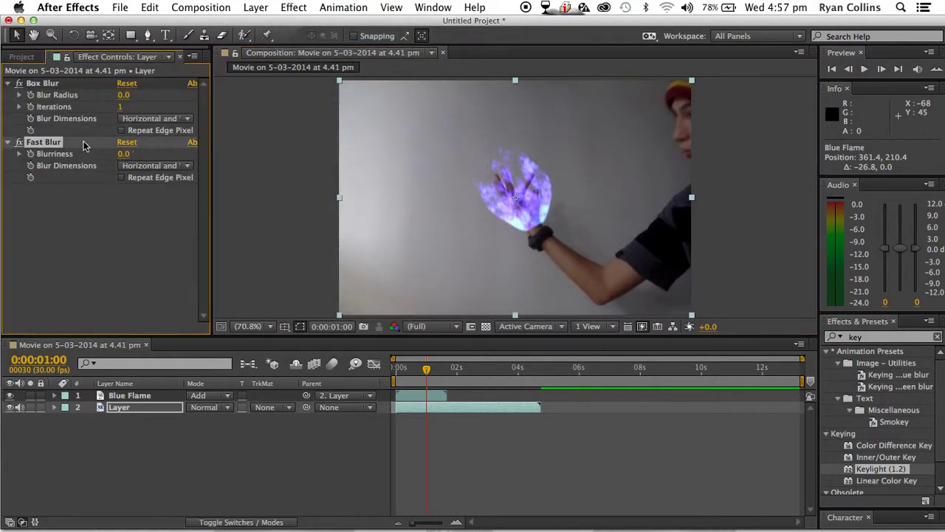
mouse_move(122, 154)
mouse_down()
mouse_move(141, 153)
mouse_move(117, 153)
mouse_up()
click(116, 199)
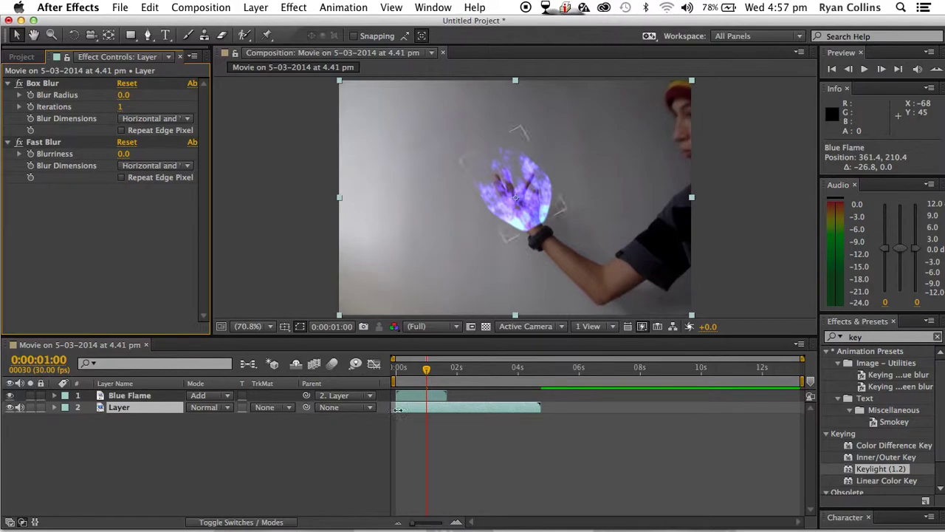
Step: Add Fast Blur to Blue Flame with a Blurriness of 2.0
click(417, 398)
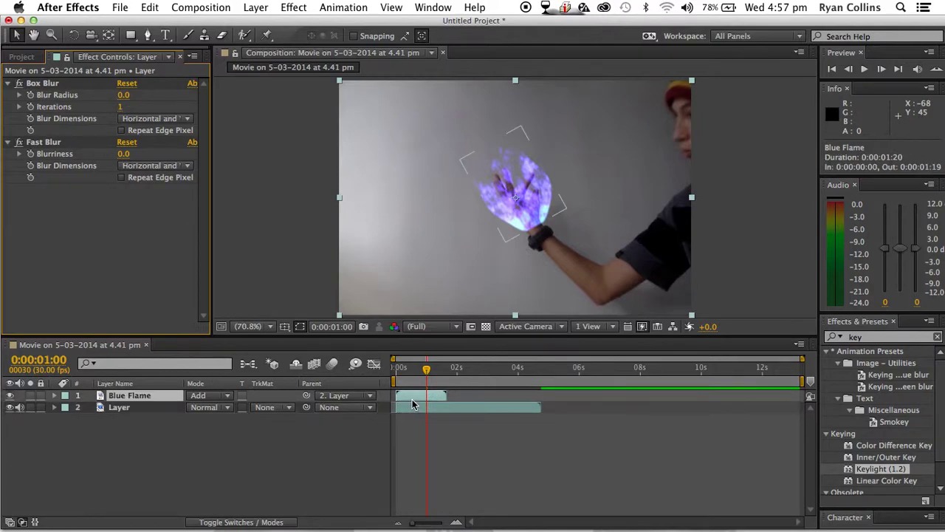
click(293, 7)
mouse_move(347, 98)
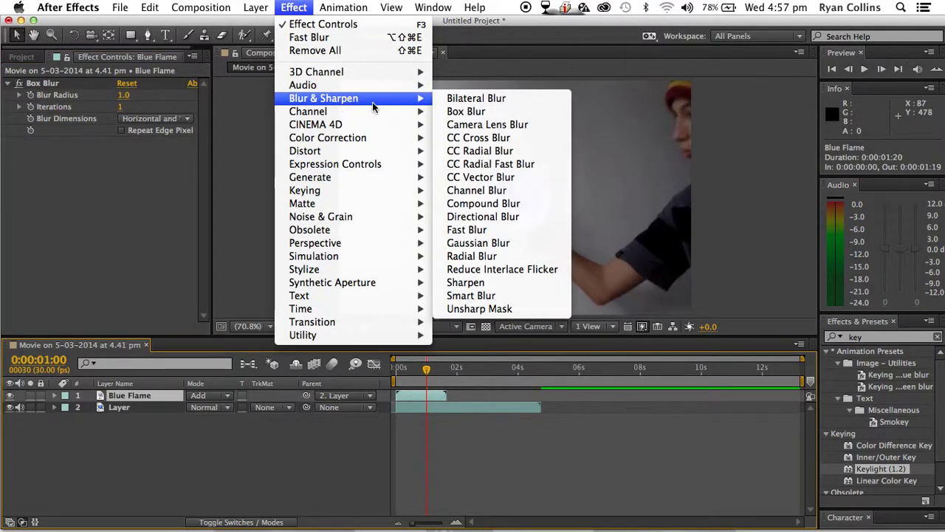
click(476, 229)
drag(124, 159, 127, 153)
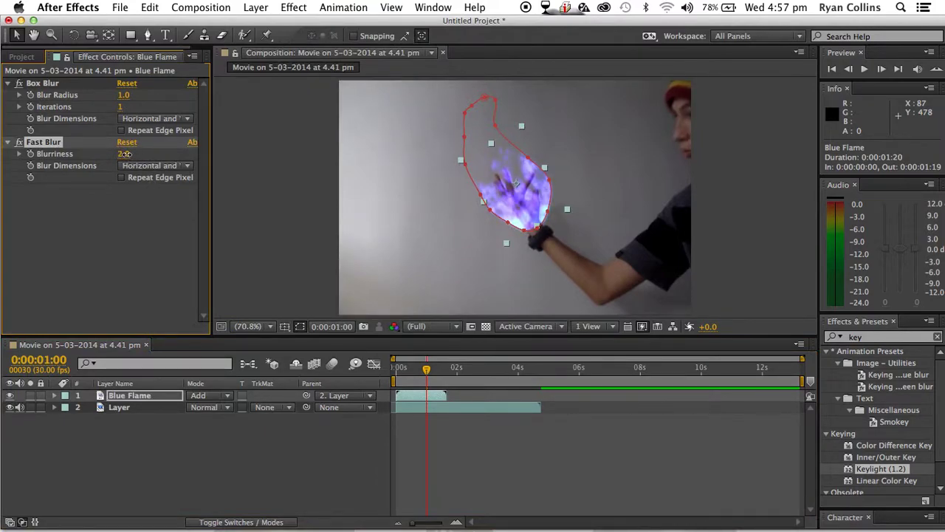
Step: Preview the composition and park the current time at 1:12 with Blue Flame selected
click(447, 231)
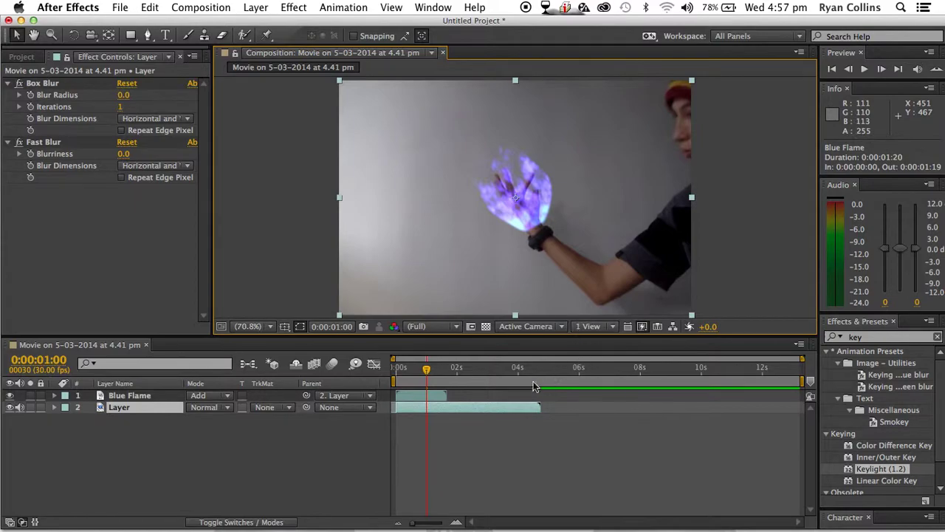
key(space)
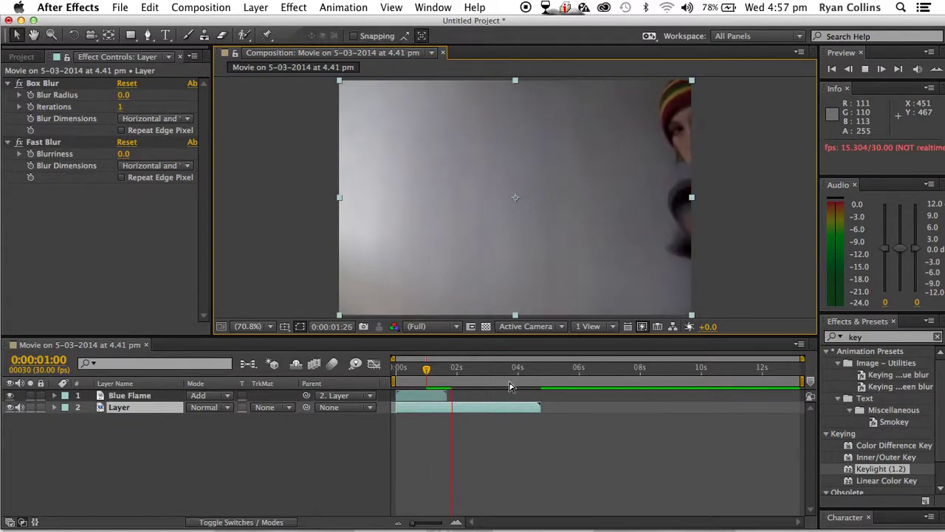
click(452, 369)
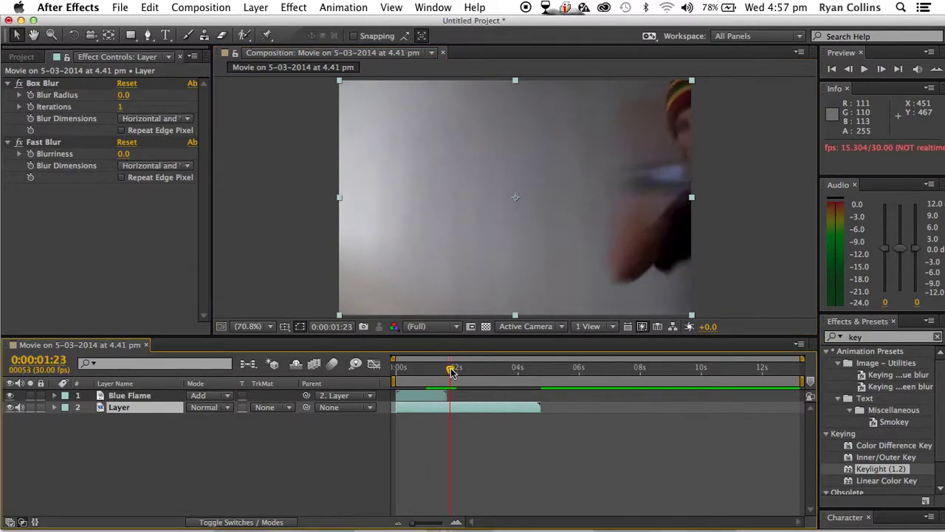
drag(452, 369, 447, 369)
click(417, 397)
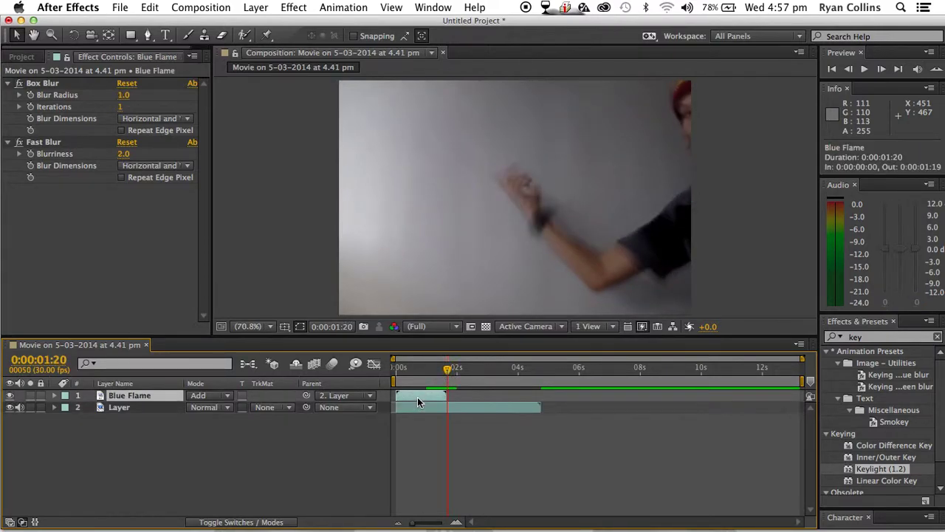
drag(451, 370, 440, 371)
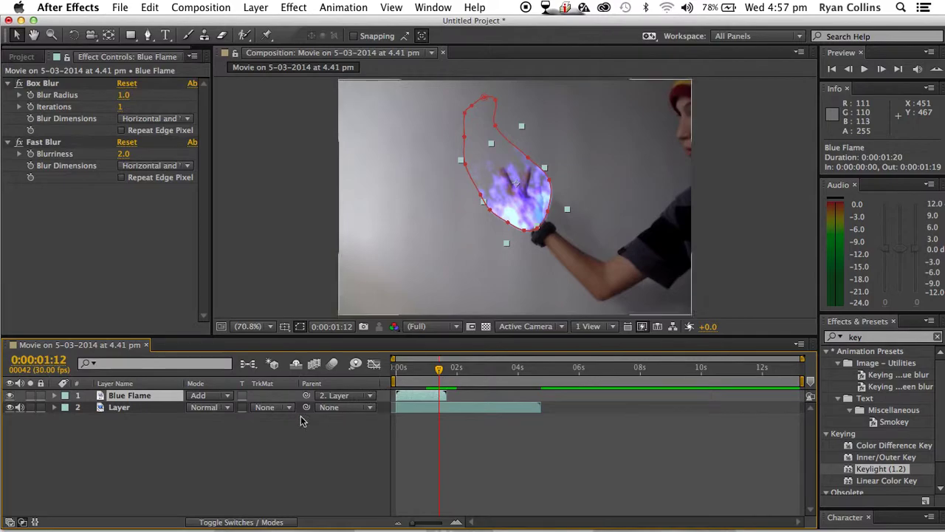
Step: Keyframe a 16-pixel Mask Feather on the flame and check a later frame
key(f)
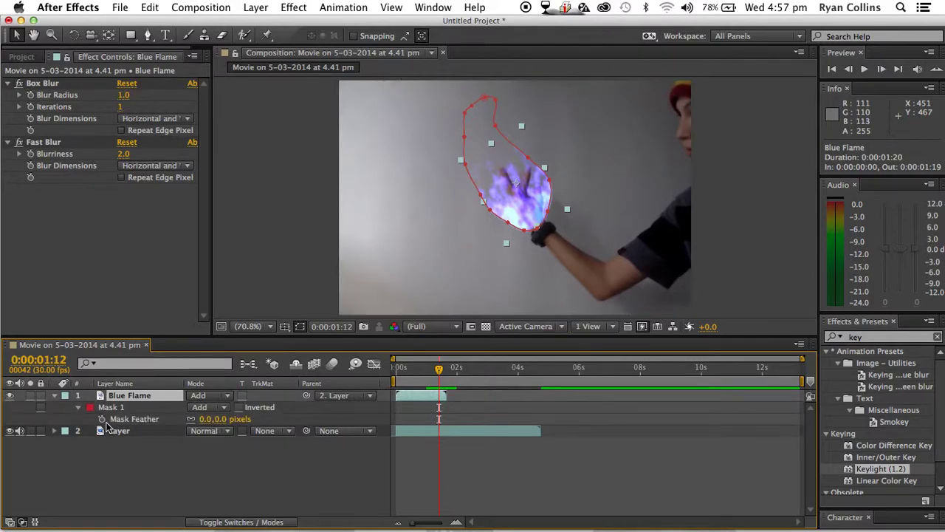
click(103, 419)
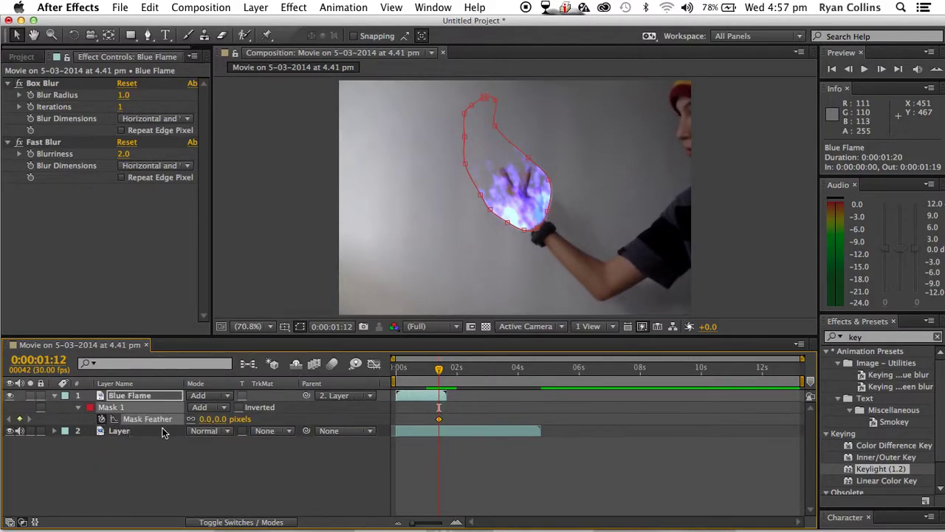
drag(219, 419, 226, 419)
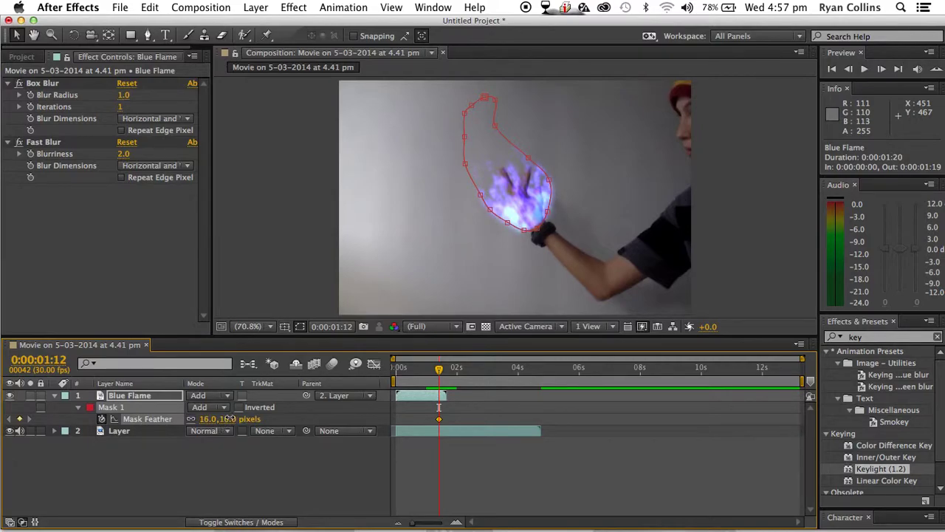
click(512, 493)
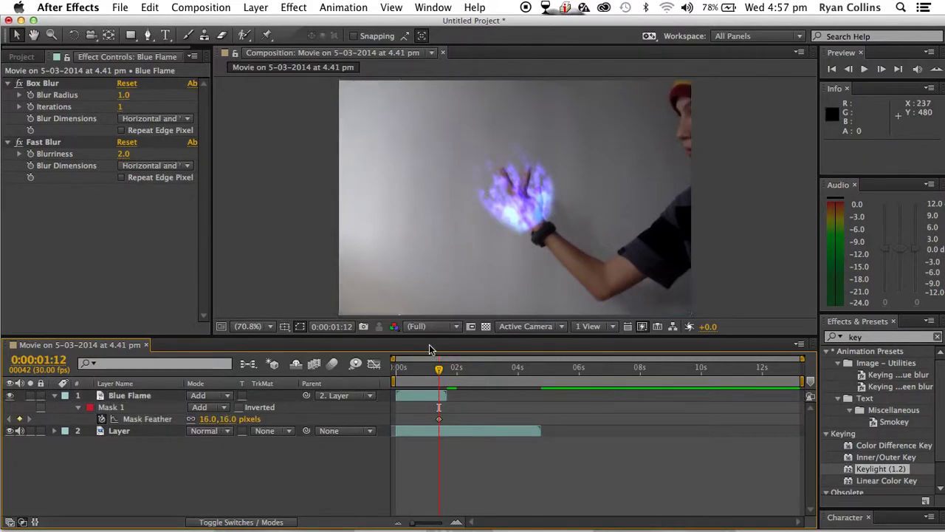
drag(446, 381, 411, 373)
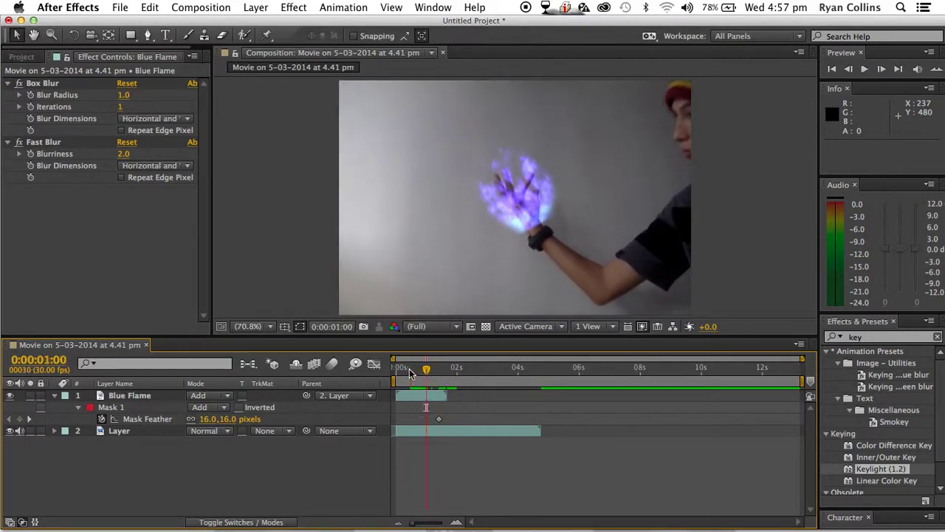
Step: Collapse the Blue Flame layer's mask properties and deselect the layers
click(528, 228)
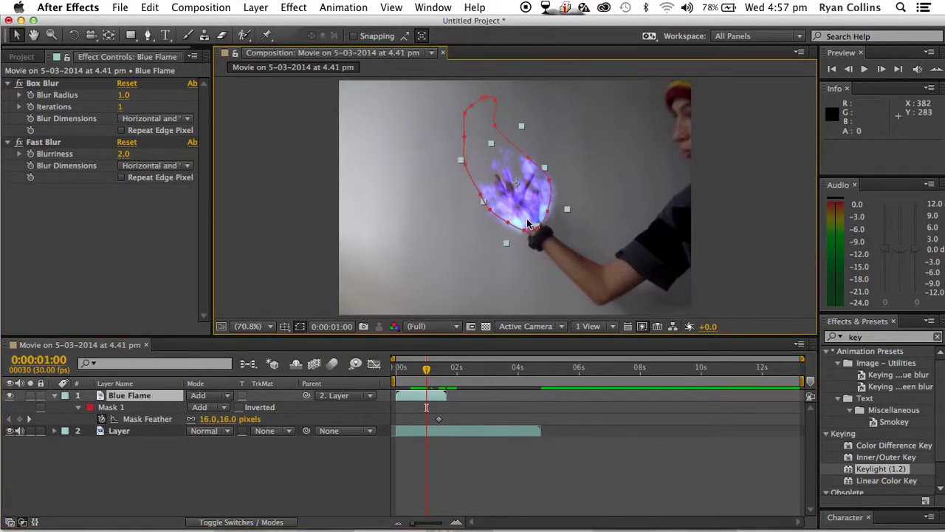
click(527, 226)
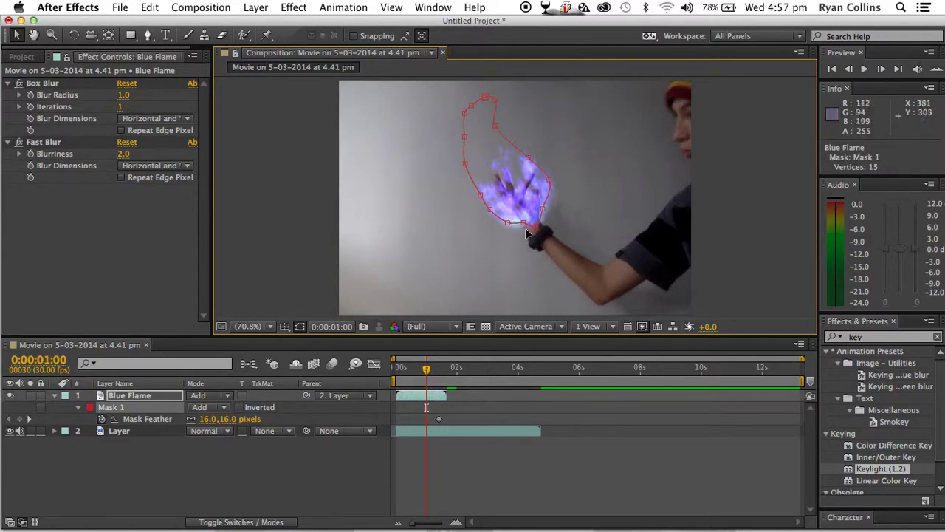
click(523, 242)
click(523, 243)
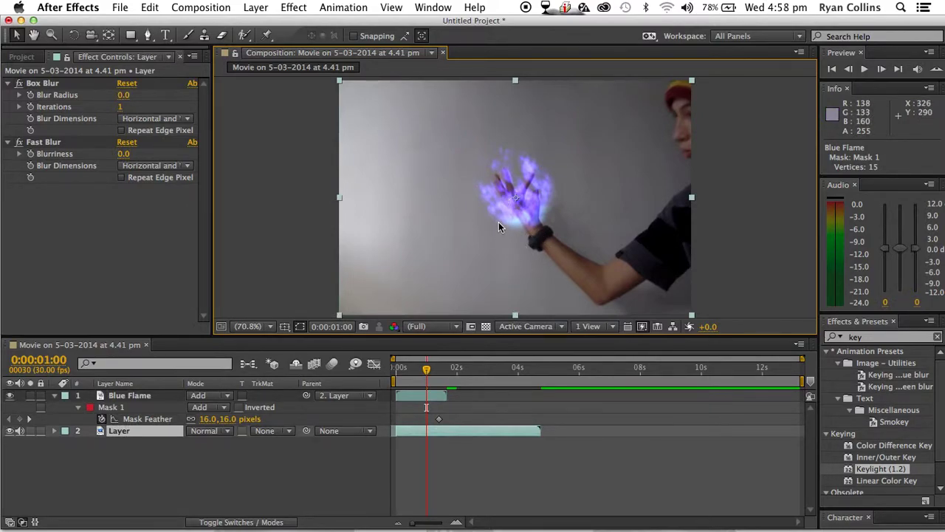
click(54, 395)
click(221, 464)
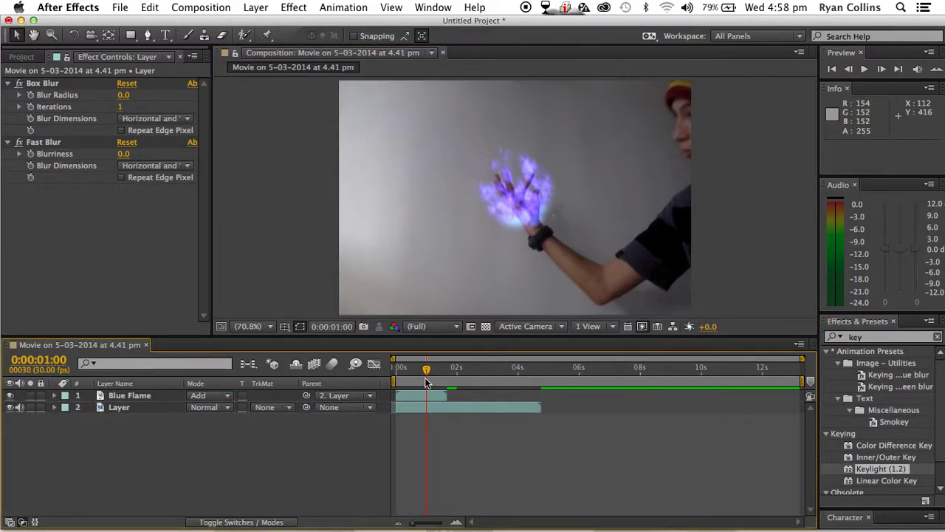
Step: Scrub to an early frame and preview the composite, stopping at 0:00:01:14
drag(426, 373, 407, 375)
key(space)
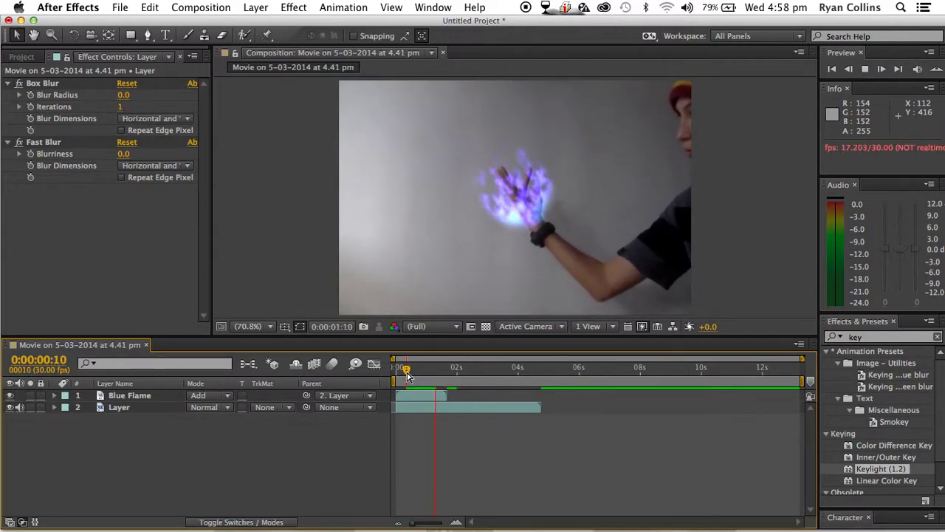
key(space)
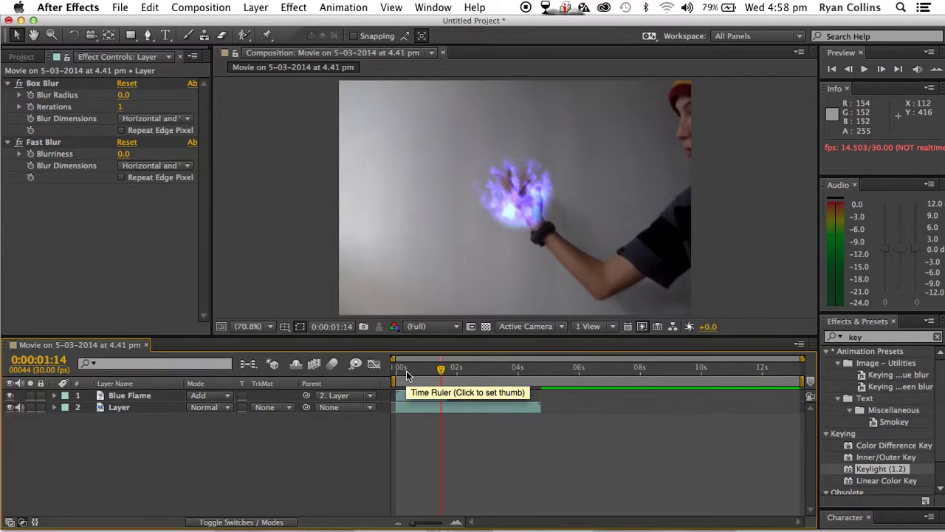
key(space)
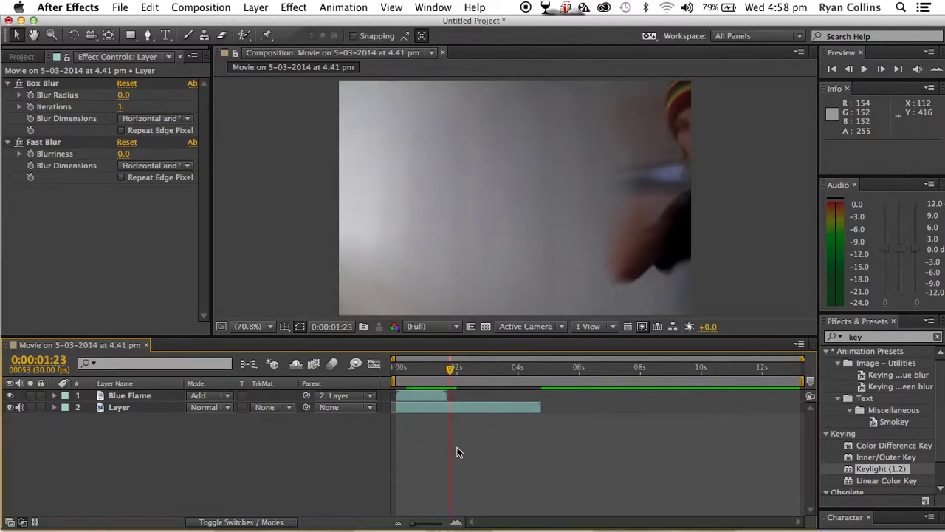
click(441, 371)
Step: Step forward and back frame by frame, then play a full preview from the start
drag(441, 370, 440, 371)
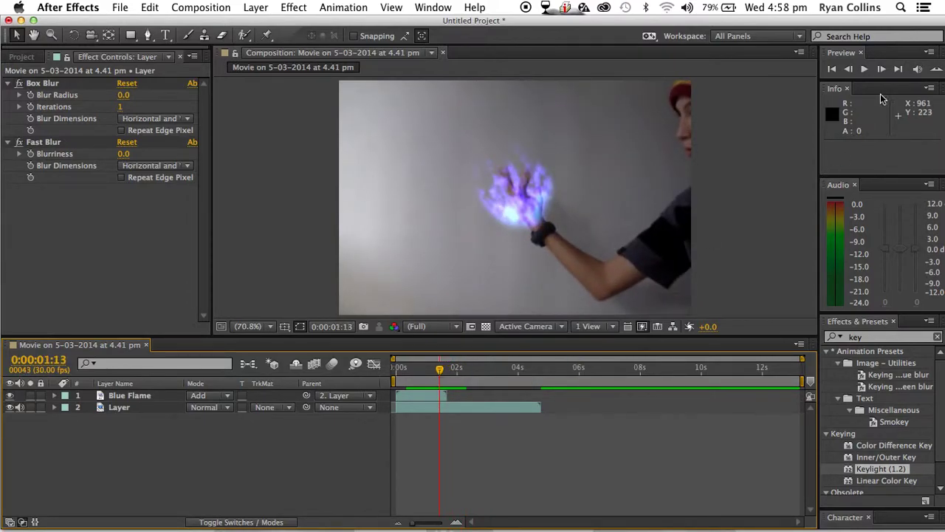
click(883, 69)
click(882, 69)
click(883, 68)
click(883, 68)
click(882, 69)
click(882, 68)
click(883, 69)
click(883, 69)
click(883, 69)
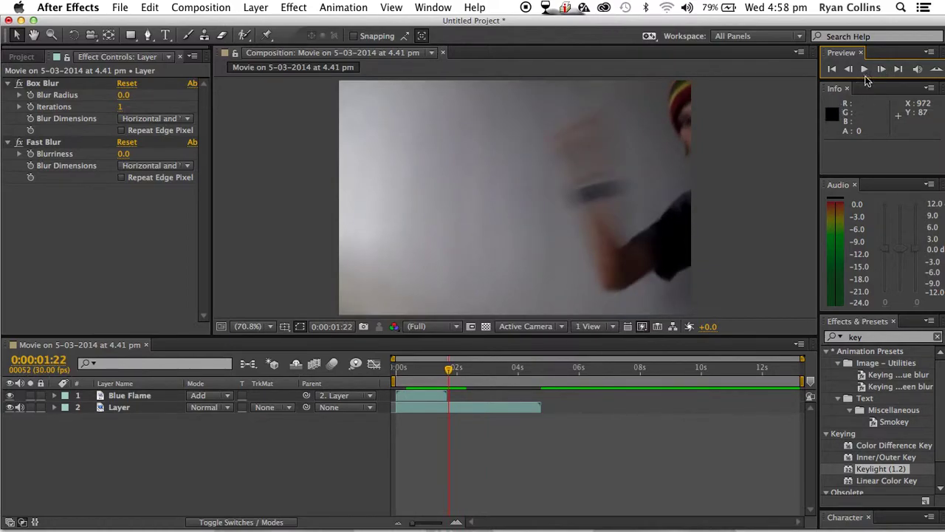
click(849, 68)
click(850, 69)
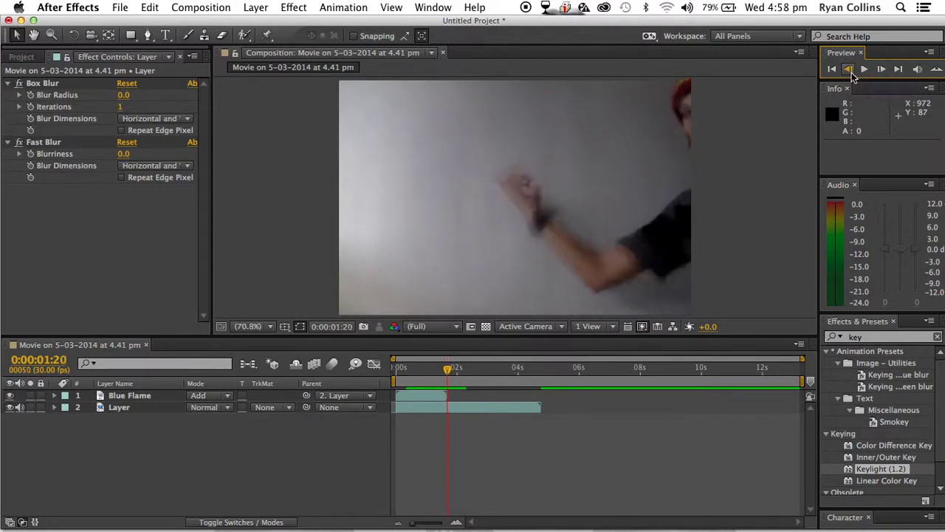
click(849, 69)
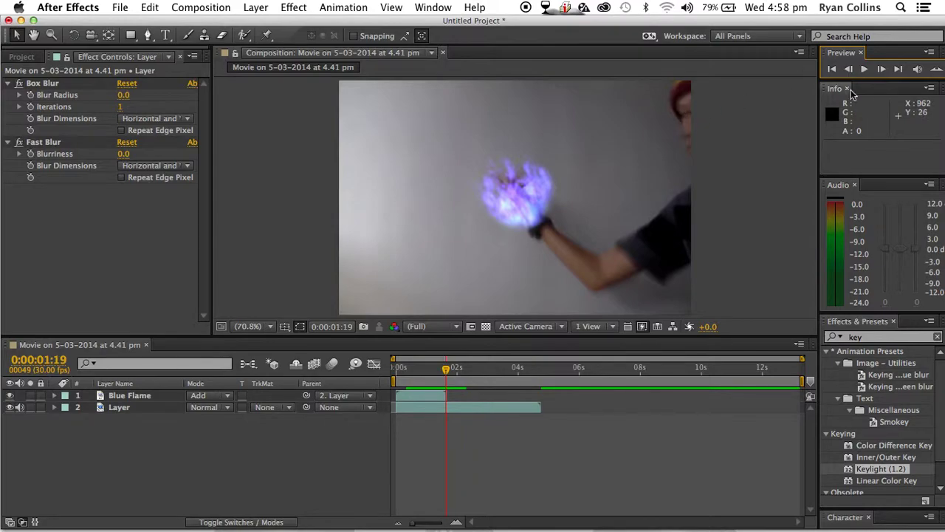
click(849, 68)
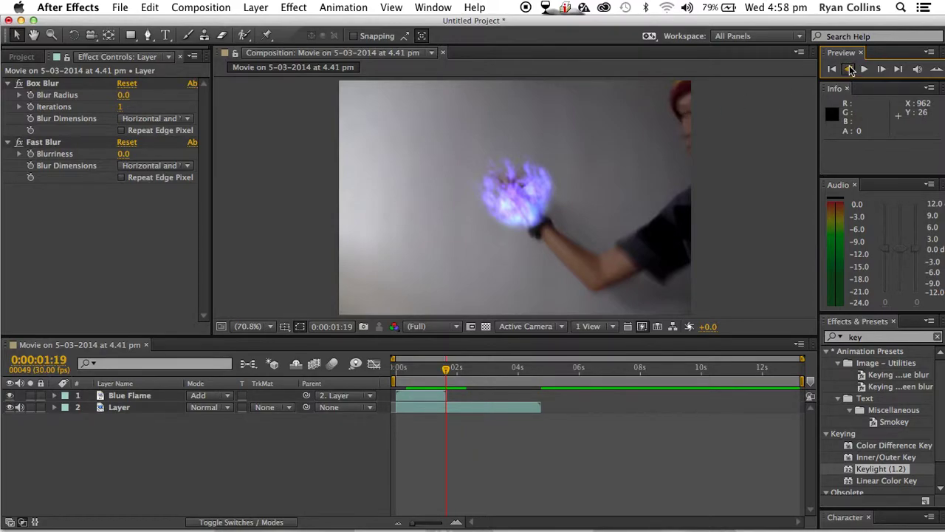
click(936, 69)
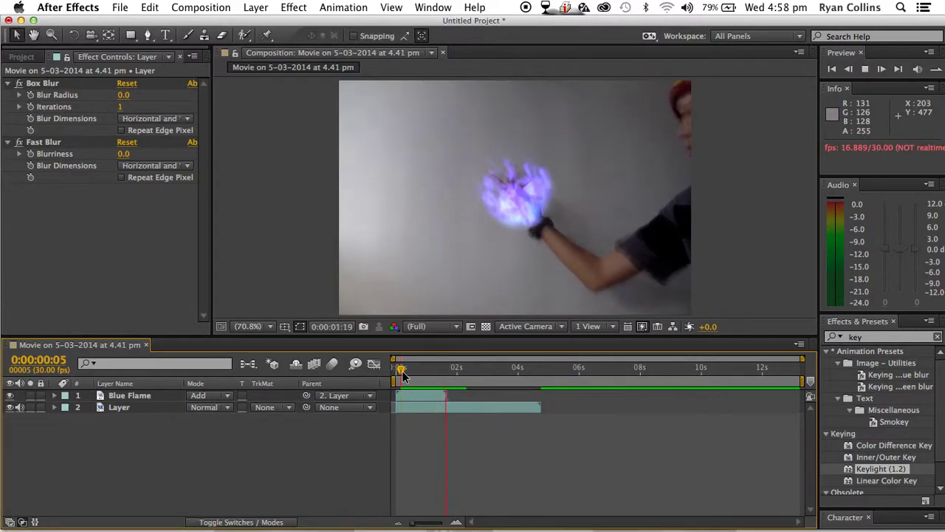
key(space)
Step: Pull the webcam layer's out point back to 0:00:02:15, then scrub back near the start
drag(452, 373, 472, 375)
drag(541, 407, 473, 414)
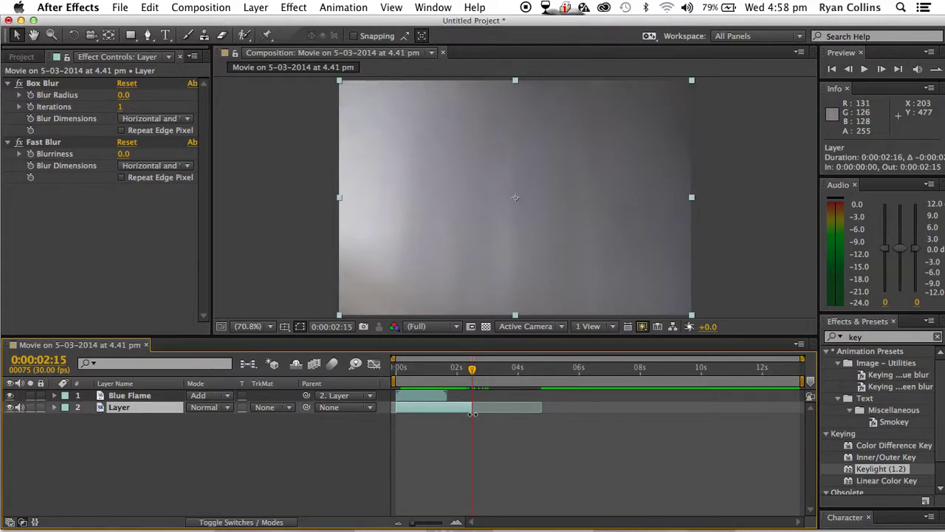
click(483, 422)
drag(473, 370, 422, 371)
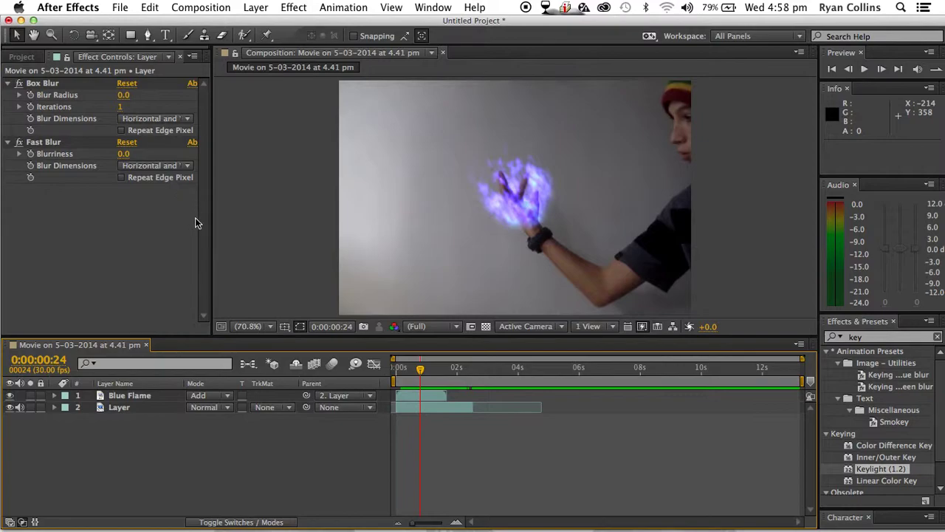
key(space)
drag(421, 378, 401, 377)
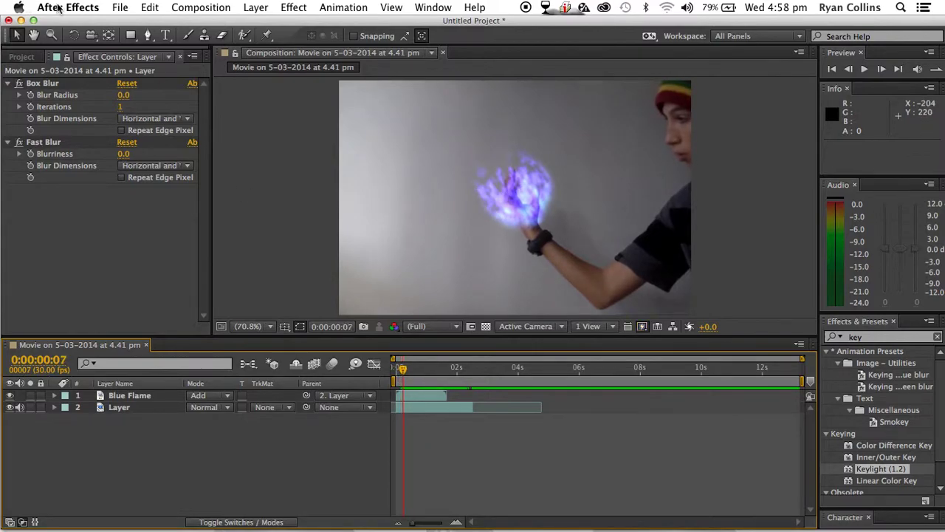
Step: Add the composition to the Render Queue and render the lossless .mov file
click(122, 7)
mouse_move(141, 199)
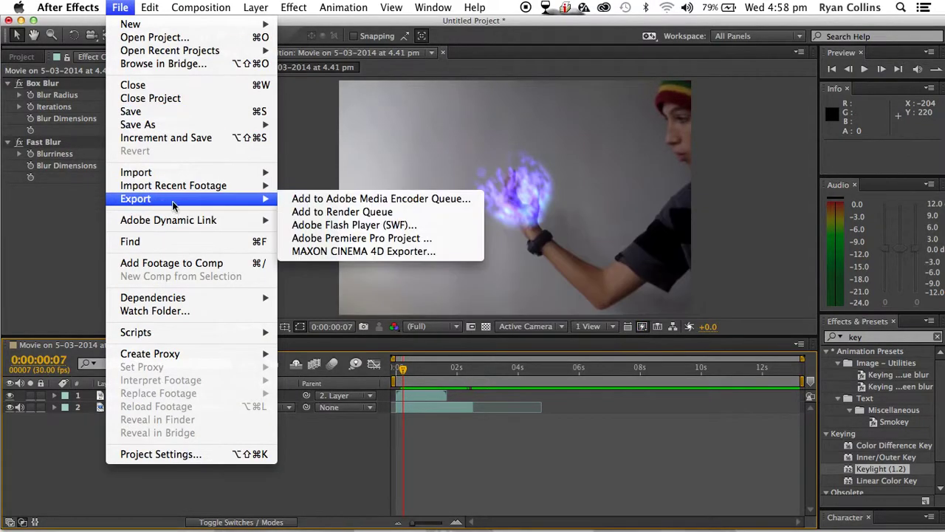
click(291, 213)
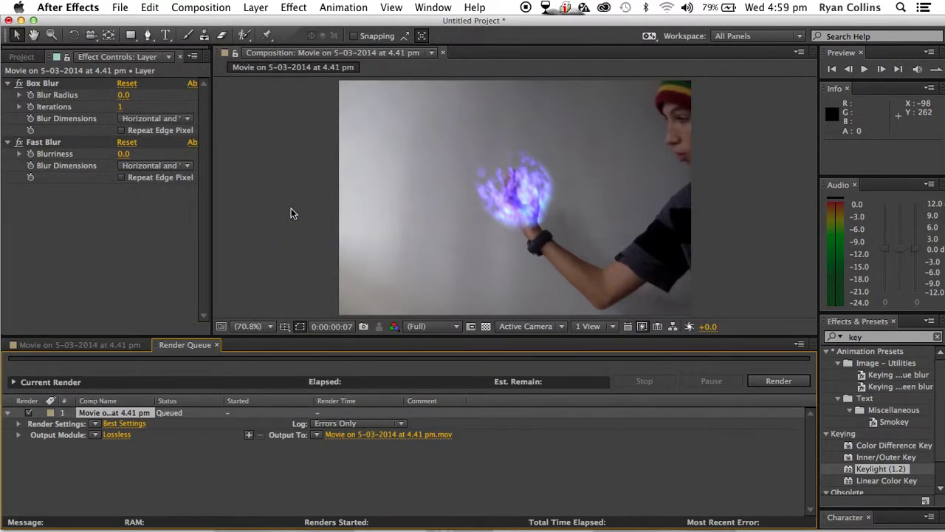
click(763, 382)
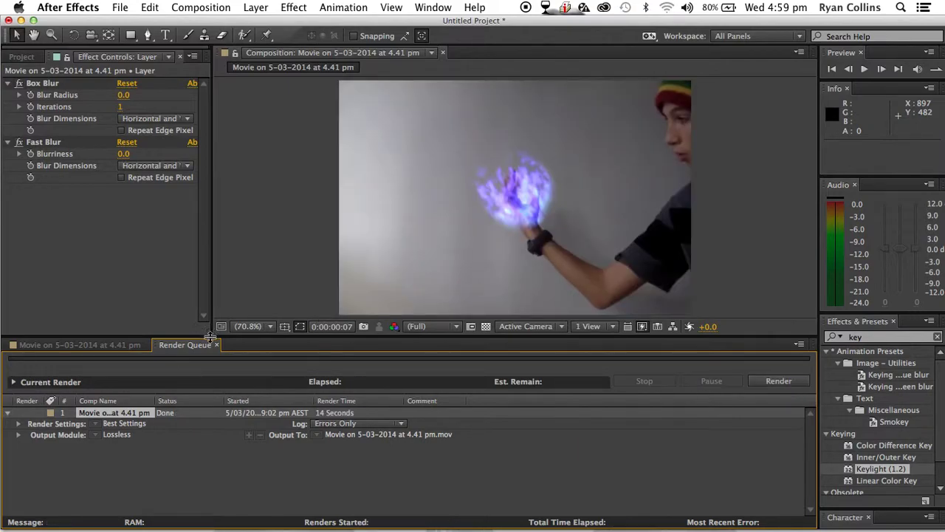
Step: Leave the Render Queue and drag the Smokey preset onto the Blue Flame layer
click(218, 345)
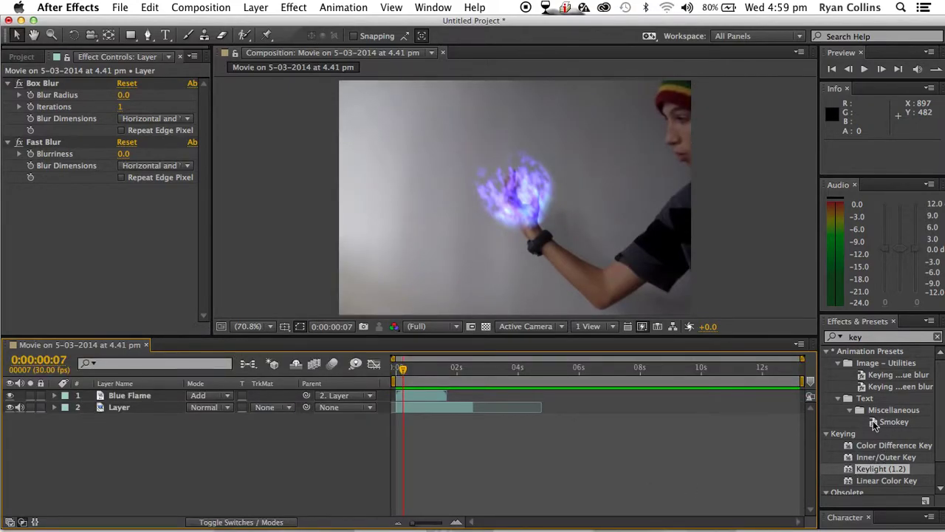
drag(873, 424, 517, 204)
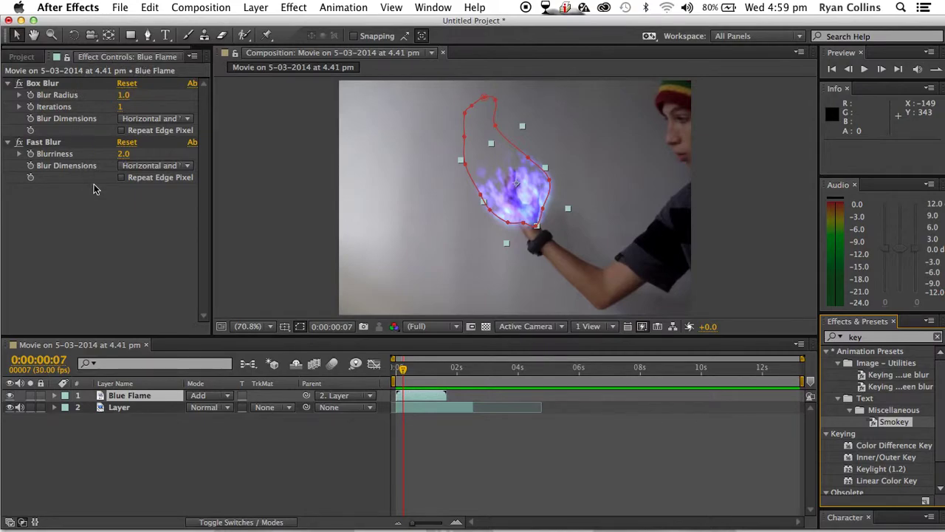
drag(873, 425, 515, 197)
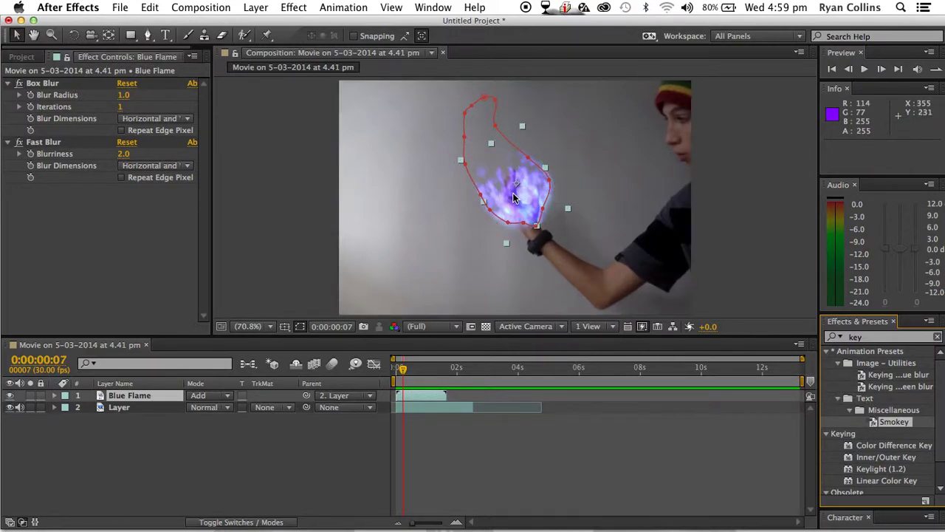
Step: Expand the Blue Flame layer and its Effects group to show mask and blurs
click(54, 396)
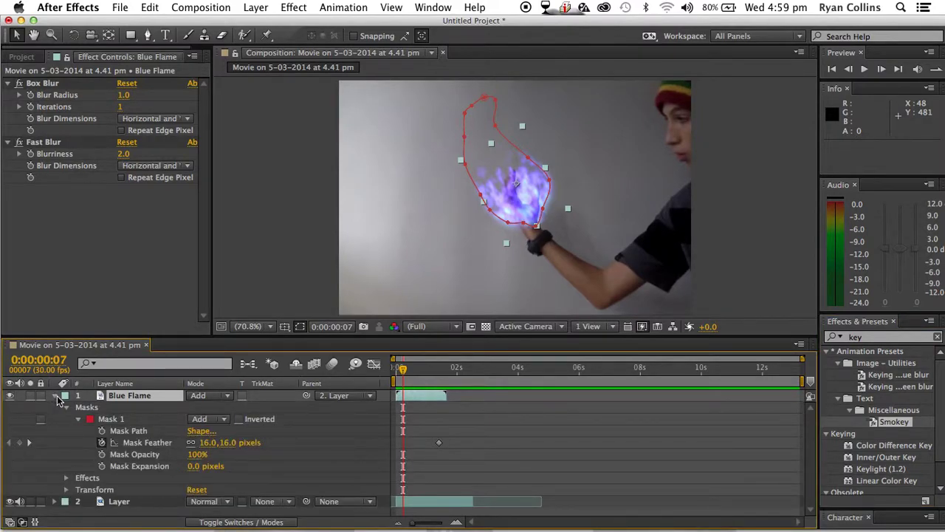
click(67, 478)
scroll(68, 484, down, 1)
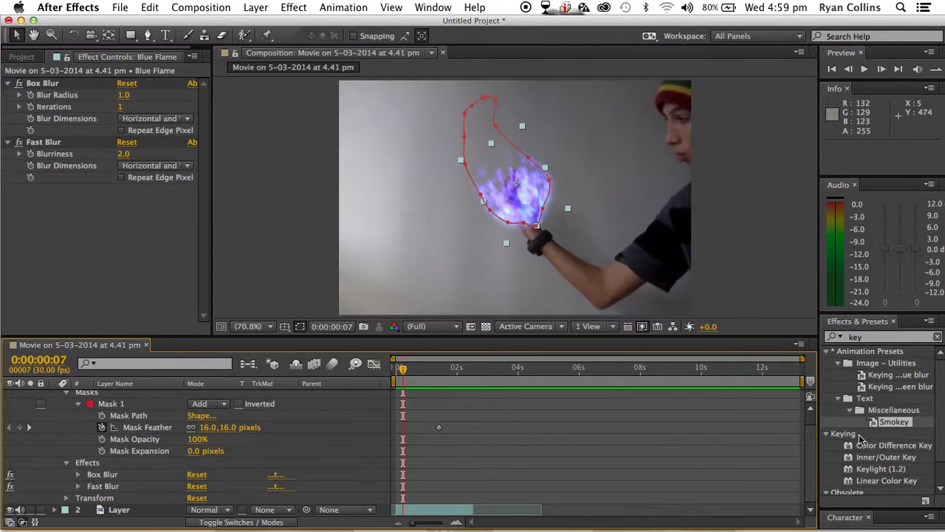
Step: Search 'smok', apply Smoke Rising to the flame, collapse the layer and preview
click(877, 337)
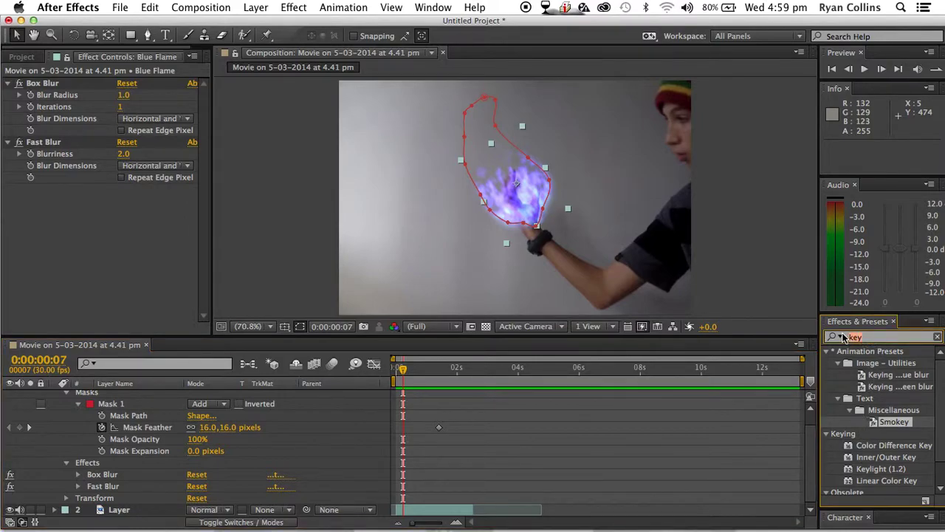
text(smok)
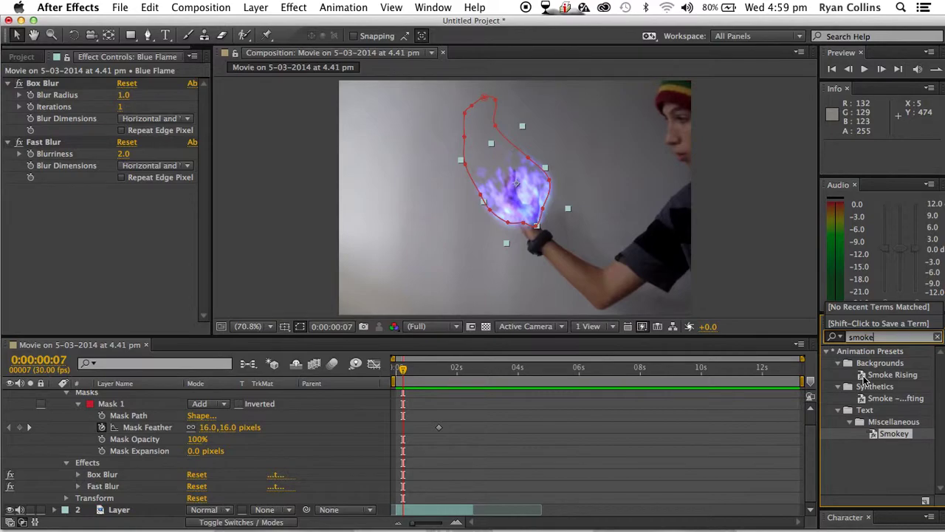
drag(864, 379, 513, 195)
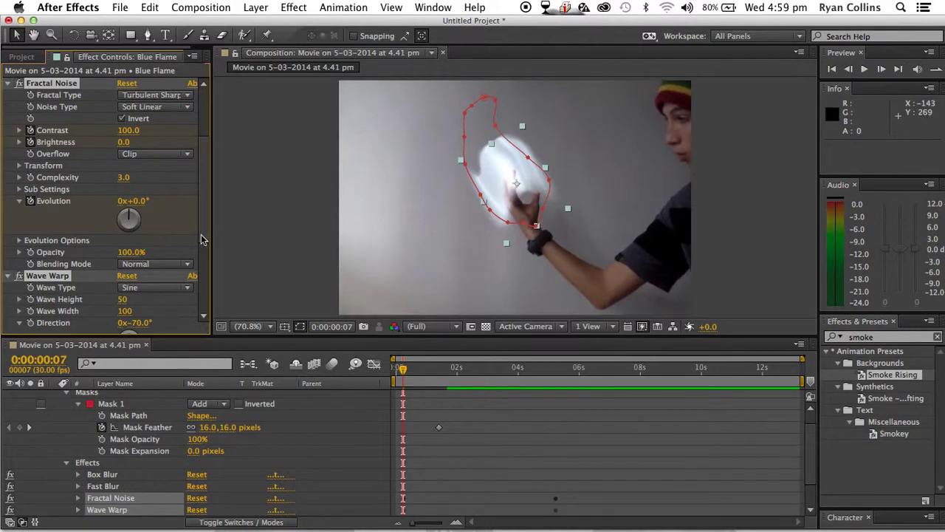
click(66, 392)
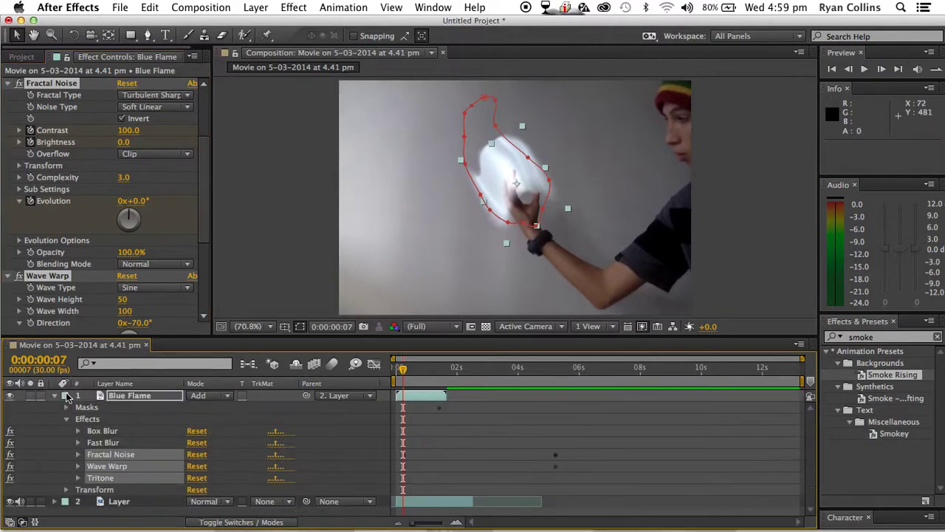
click(55, 396)
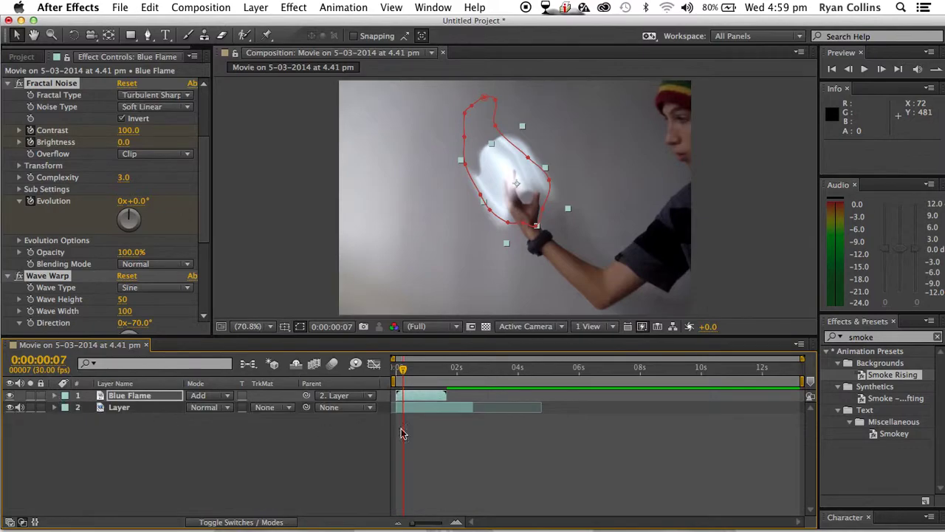
key(space)
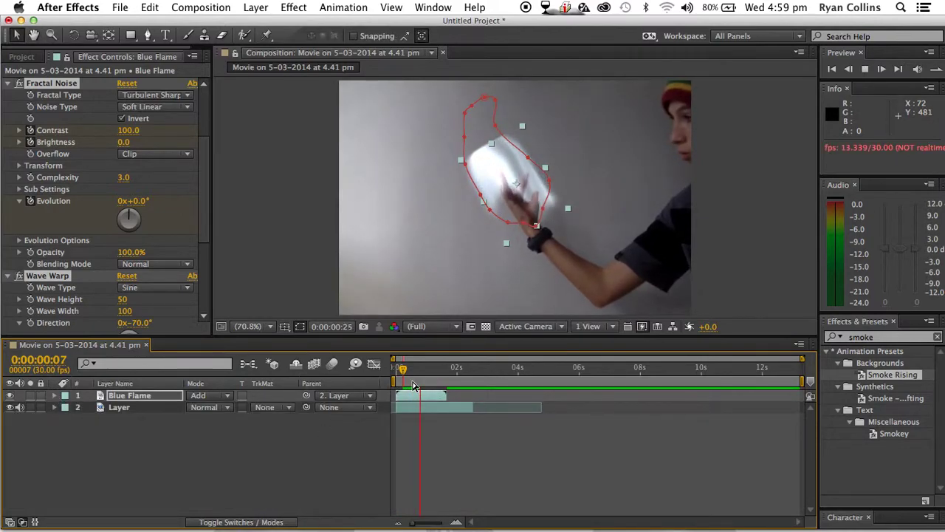
key(space)
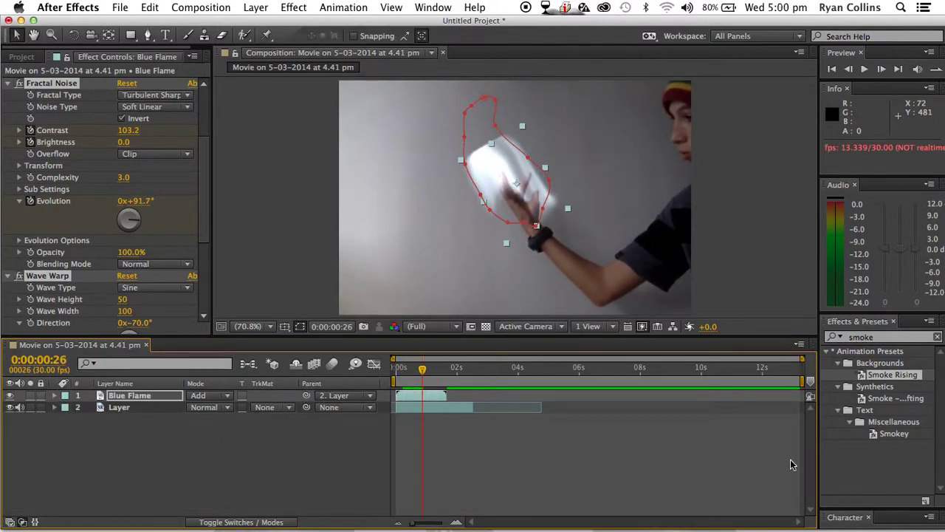
Step: Inspect the Fractal Noise, Wave Warp and Tritone effects, then undo them
click(55, 396)
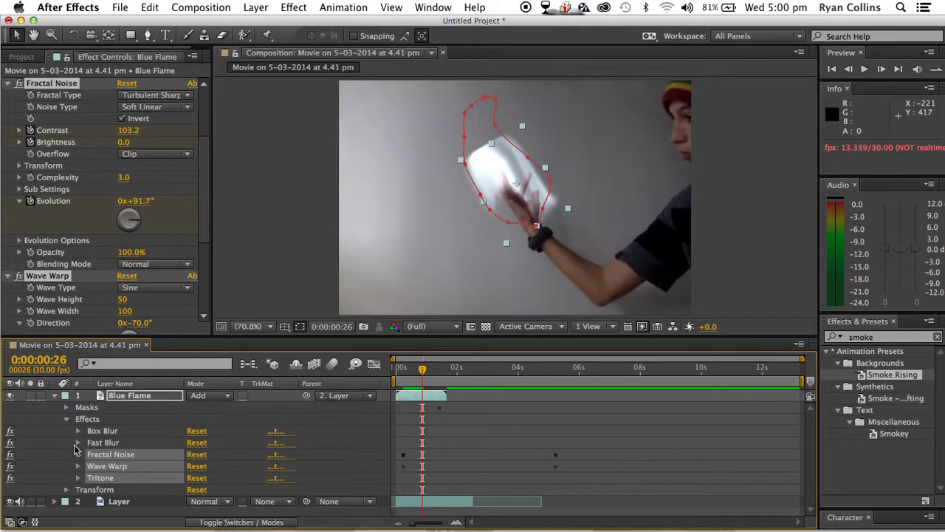
click(65, 420)
click(66, 420)
click(66, 419)
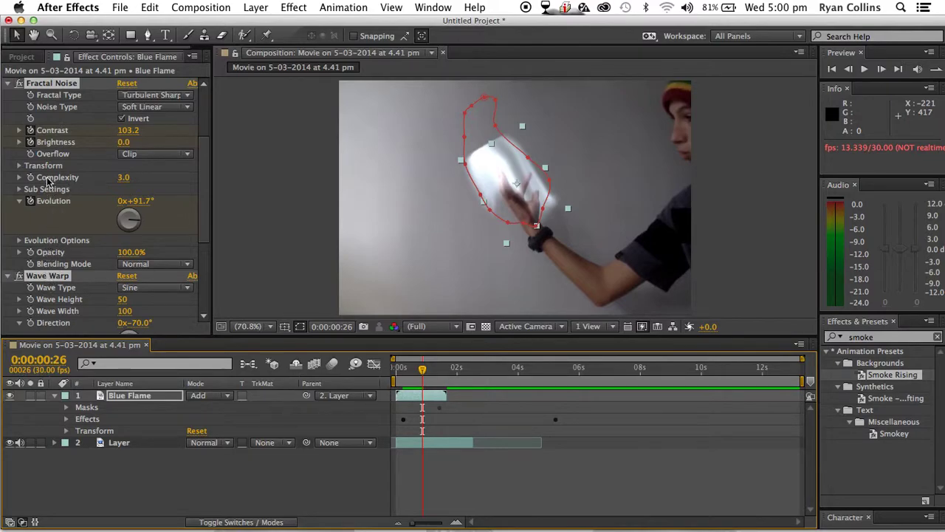
scroll(76, 311, down, 5)
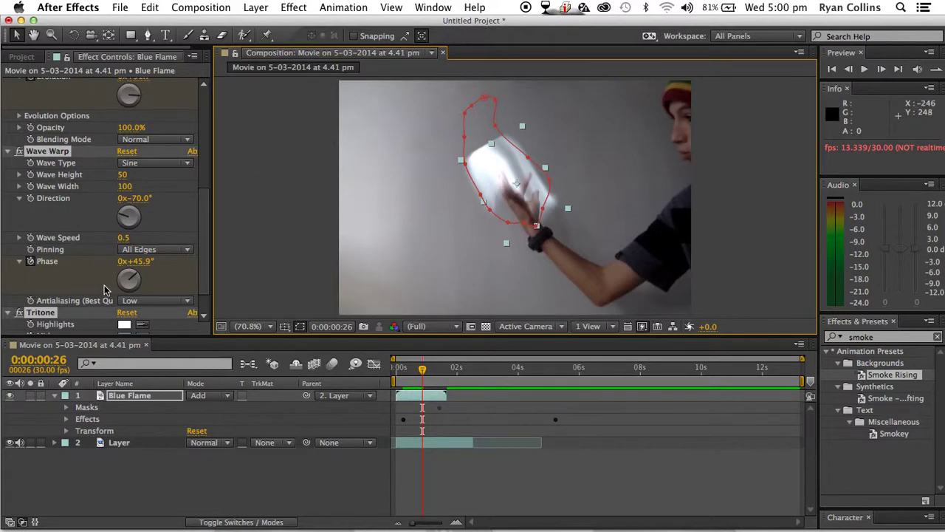
scroll(64, 310, down, 2)
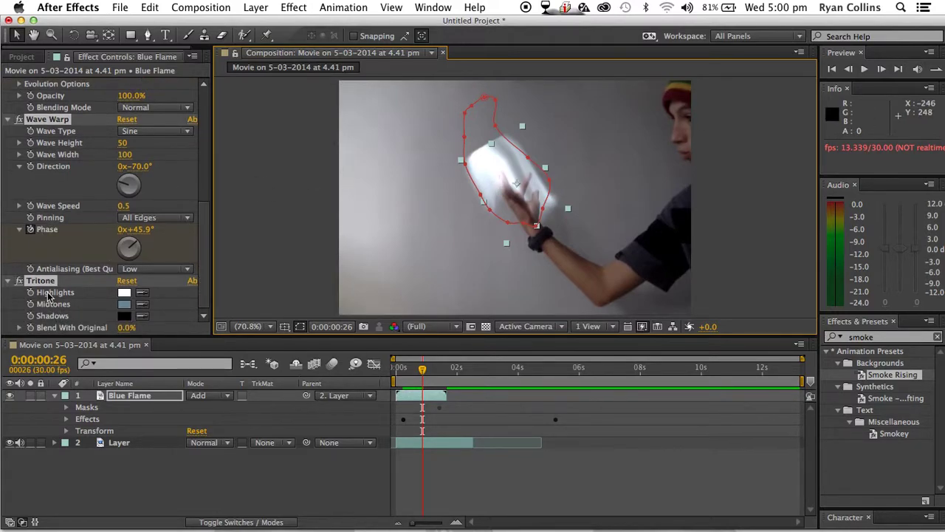
key(super+z)
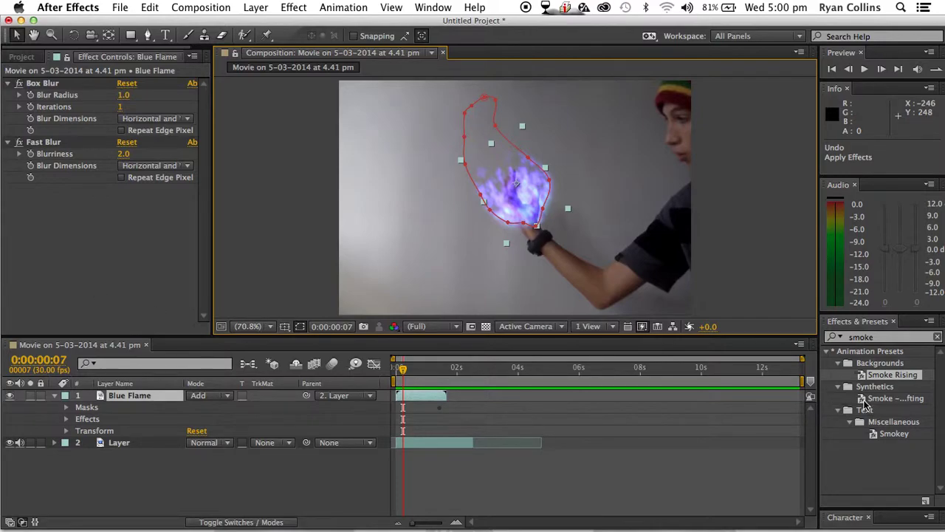
Step: Try the smoke preset on Blue Flame, preview it, and undo it
drag(865, 406, 506, 206)
key(space)
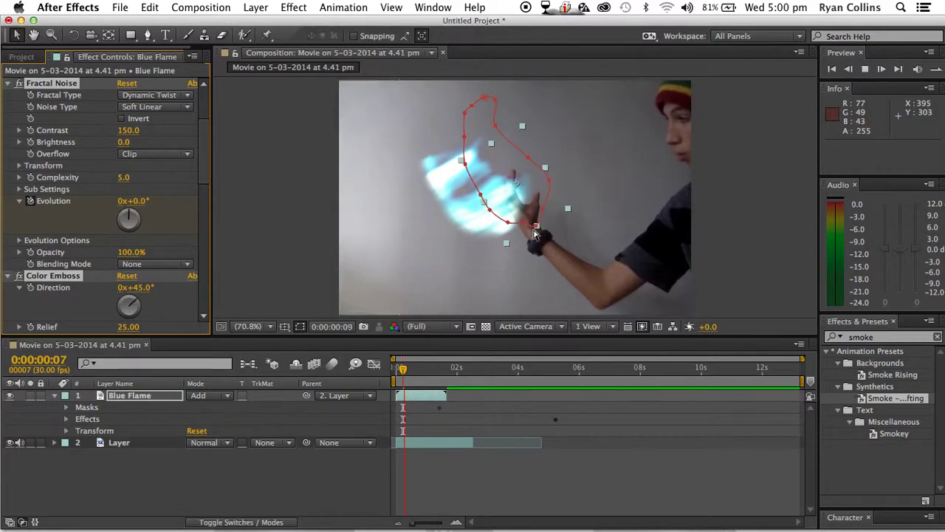
key(space)
key(super+z)
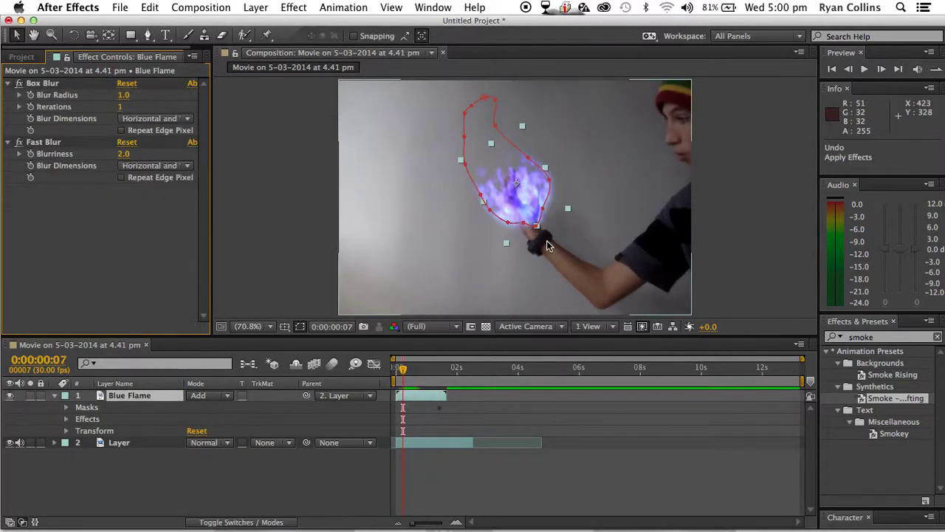
Step: Edit the effects search text, collapse Blue Flame, and close the project window
double_click(891, 338)
text(fir)
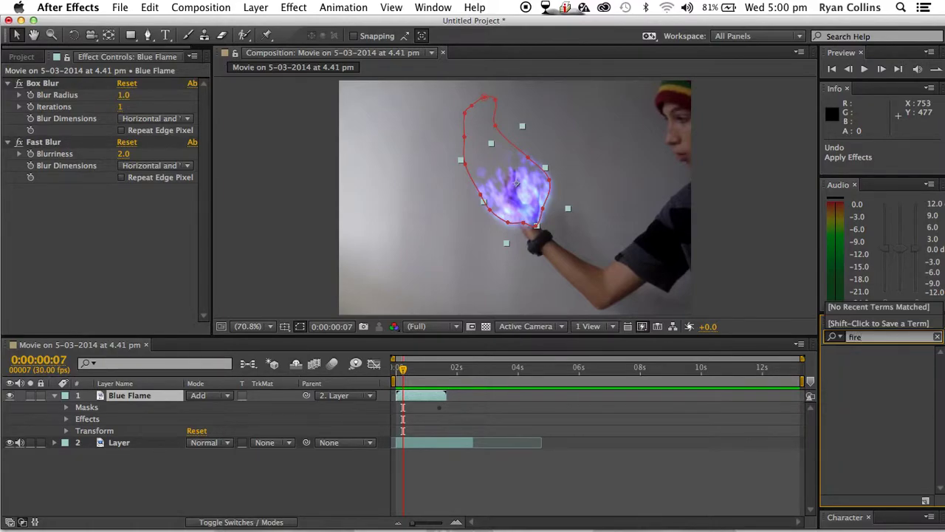
key(BackSpace)
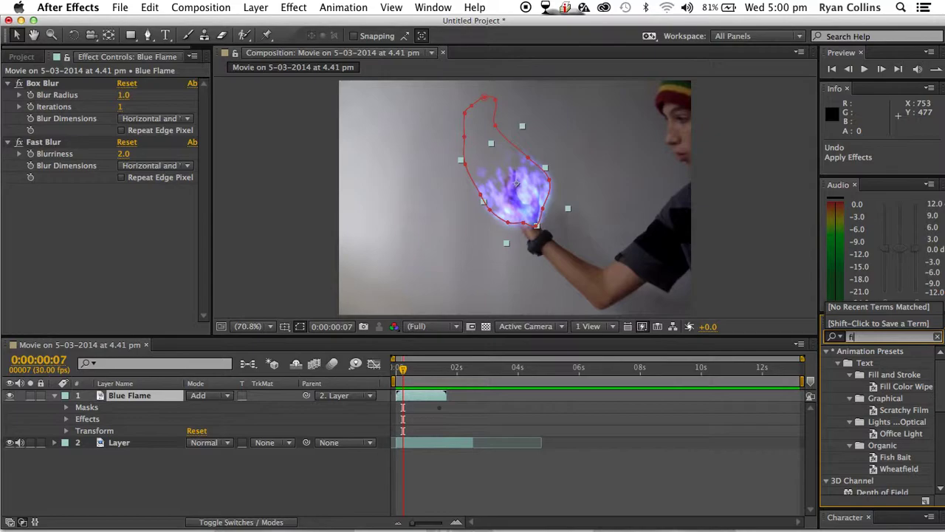
key(BackSpace)
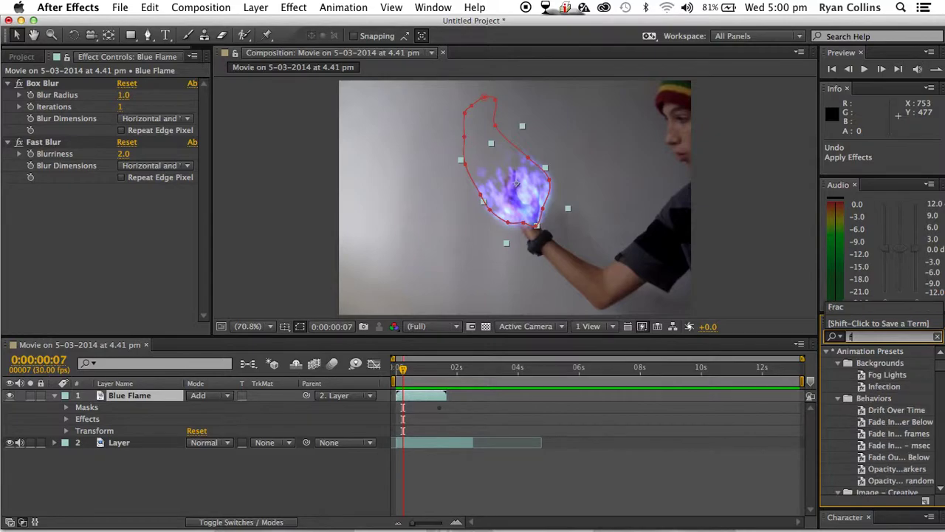
click(336, 488)
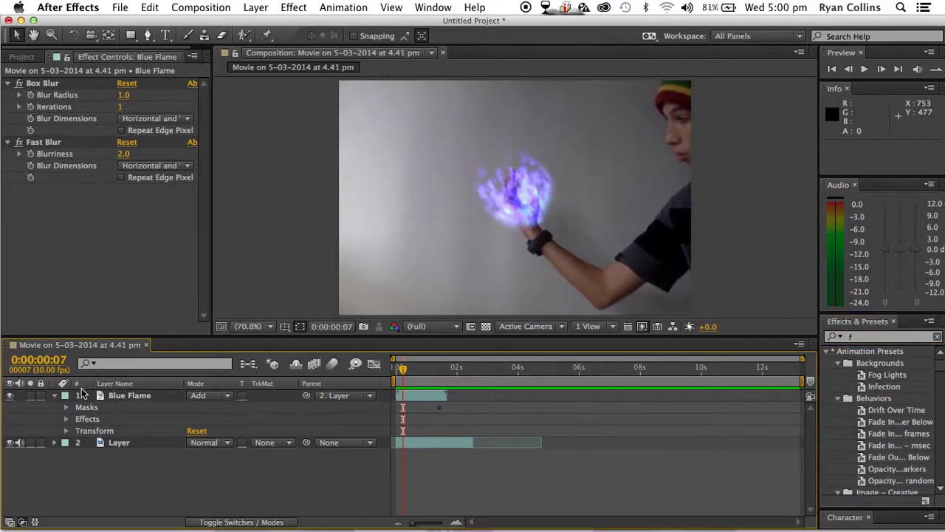
click(54, 396)
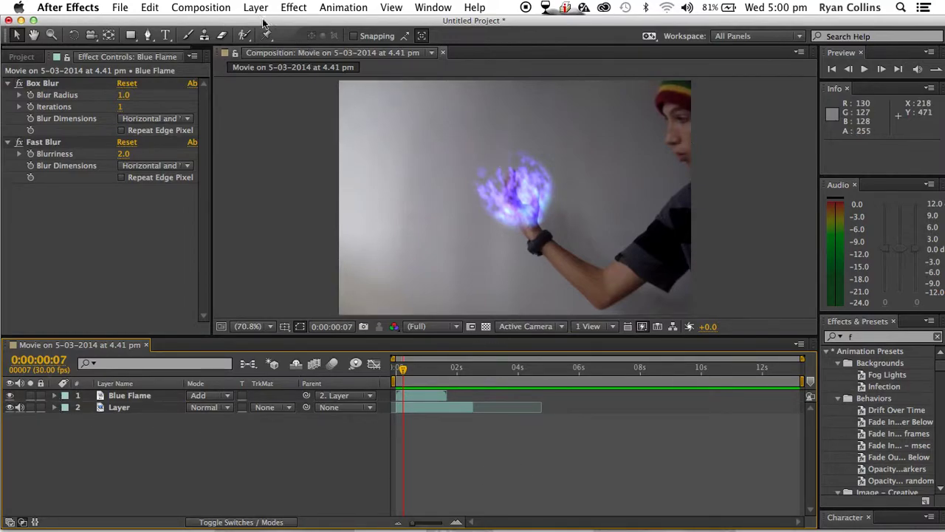
click(8, 20)
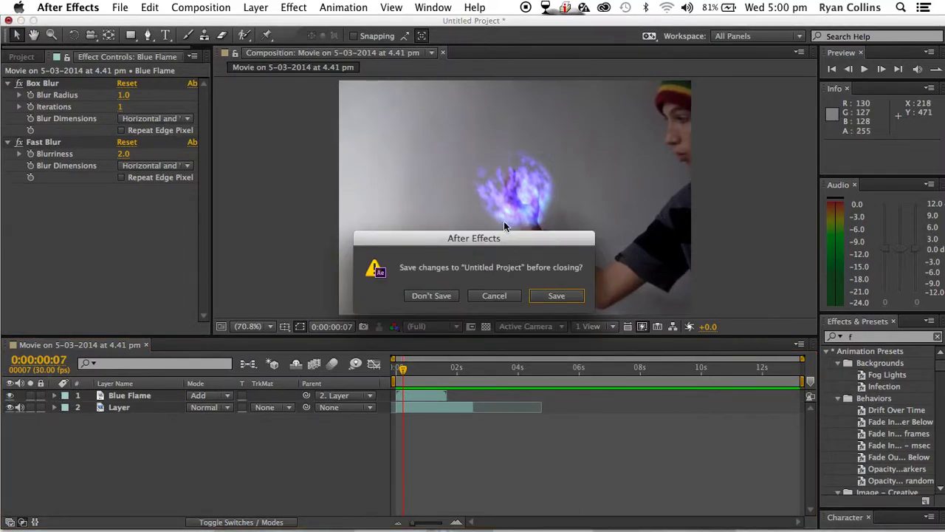
Step: Answer the save prompt, then open 'Movie on 5-03-2014 at 4.41 pm.mov' from Personal in QuickTime
click(444, 294)
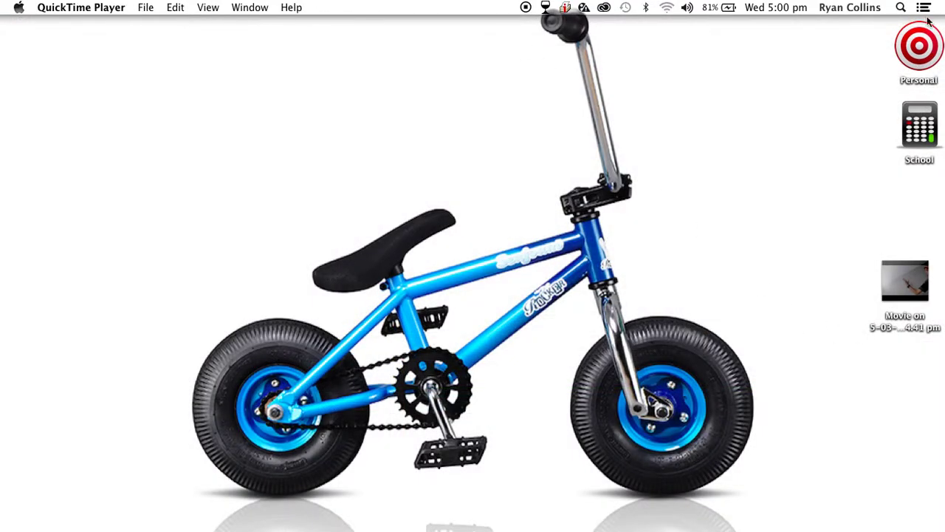
double_click(921, 28)
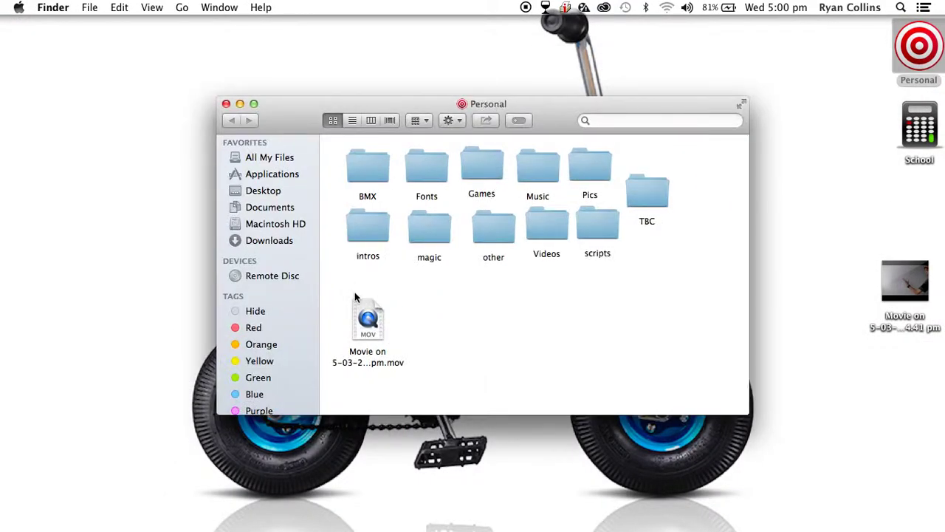
click(359, 318)
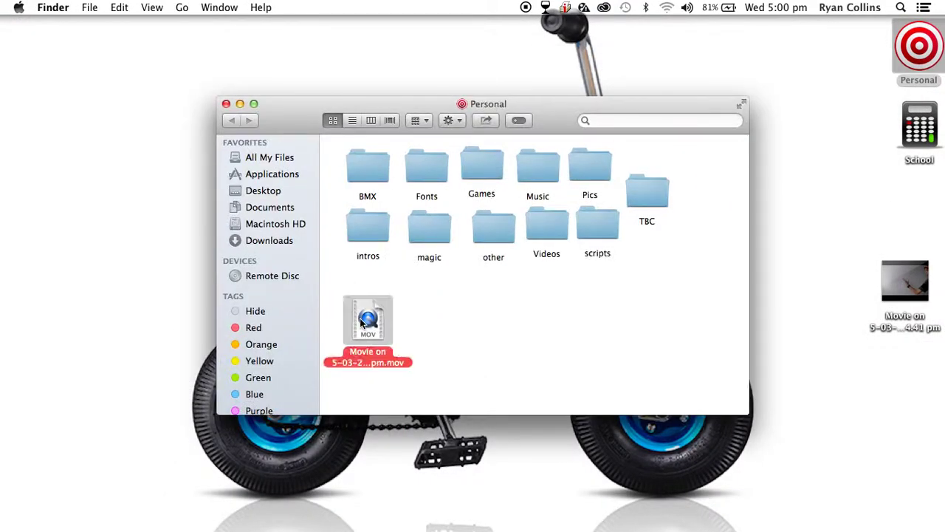
key(space)
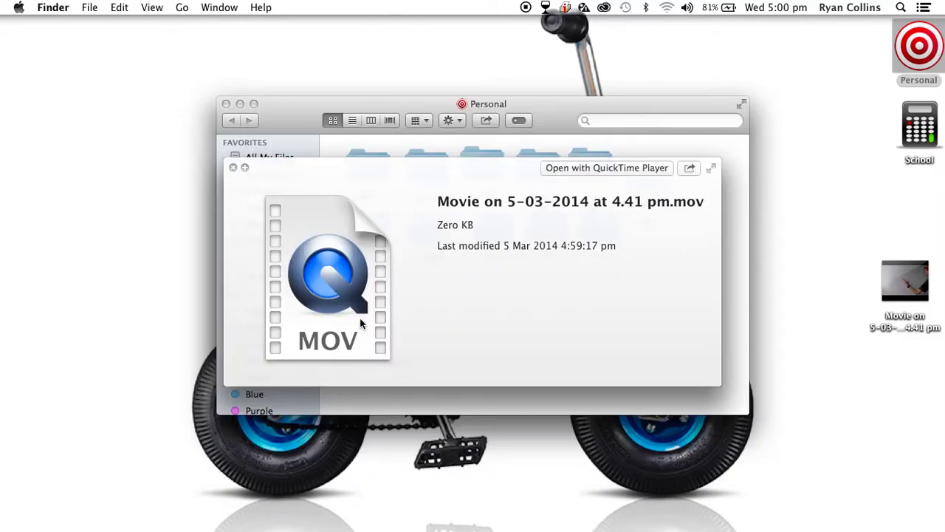
double_click(361, 319)
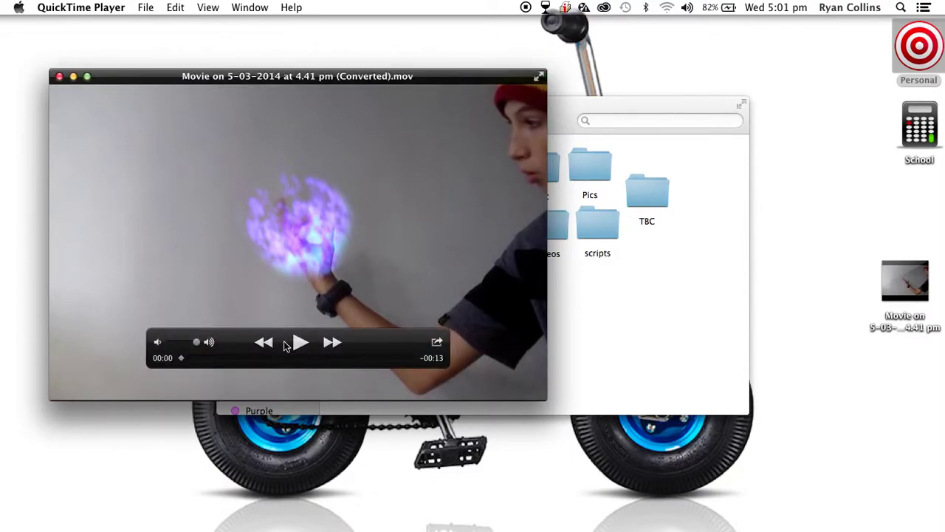
Step: Play the converted movie, then close it and save it to the Desktop as 'Flame blue'
click(297, 341)
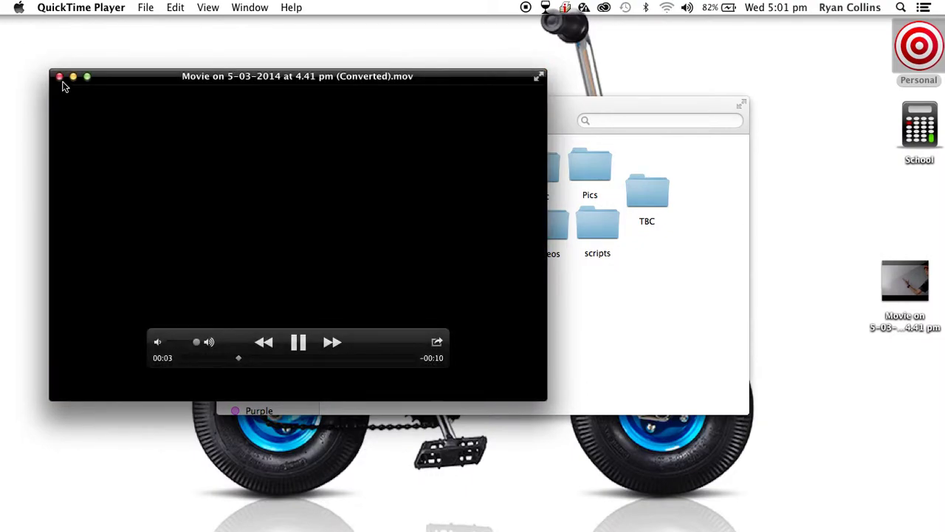
key(super+w)
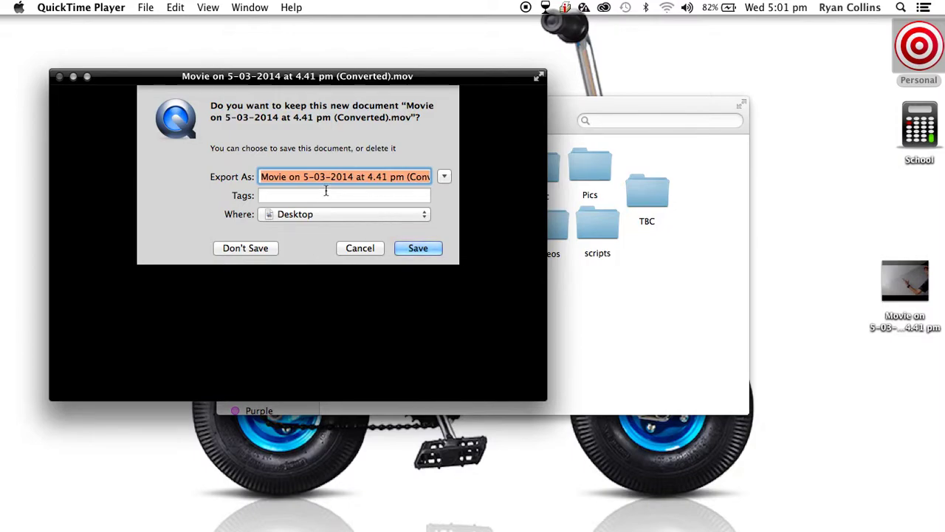
text(Flame blue)
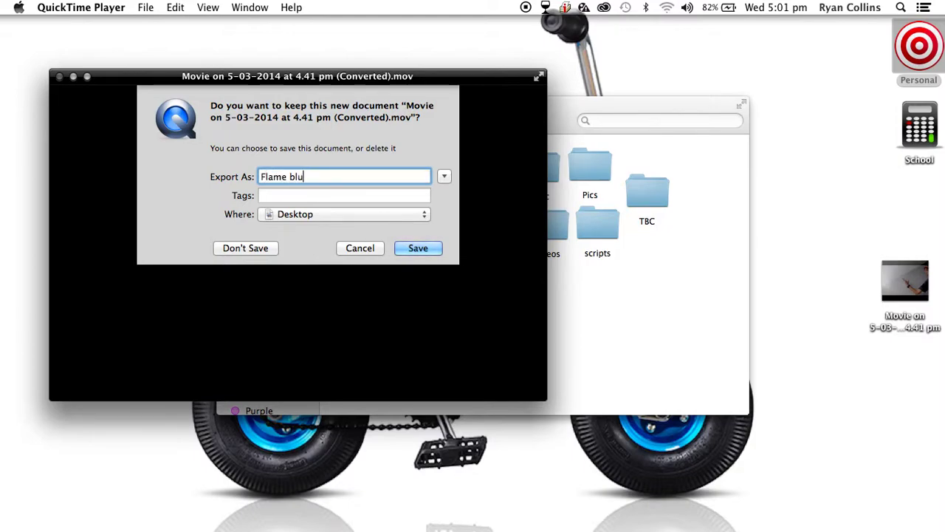
click(412, 249)
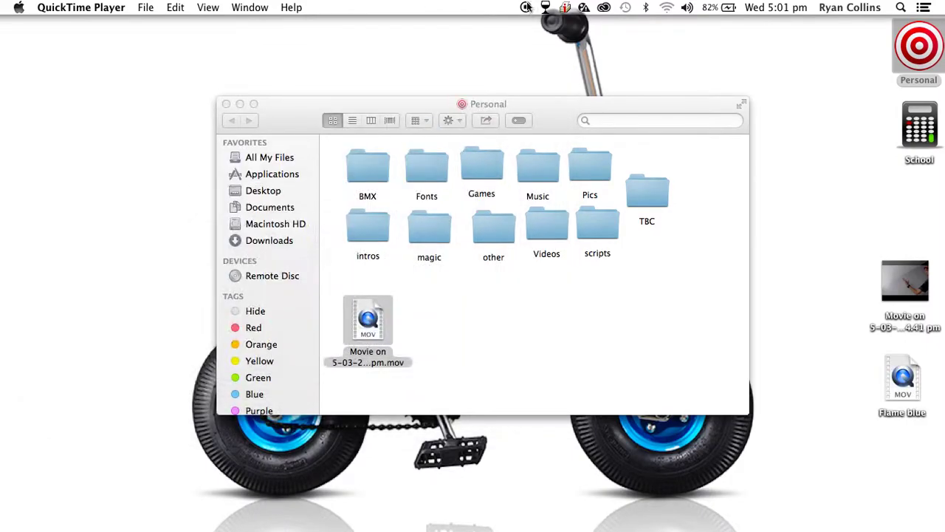